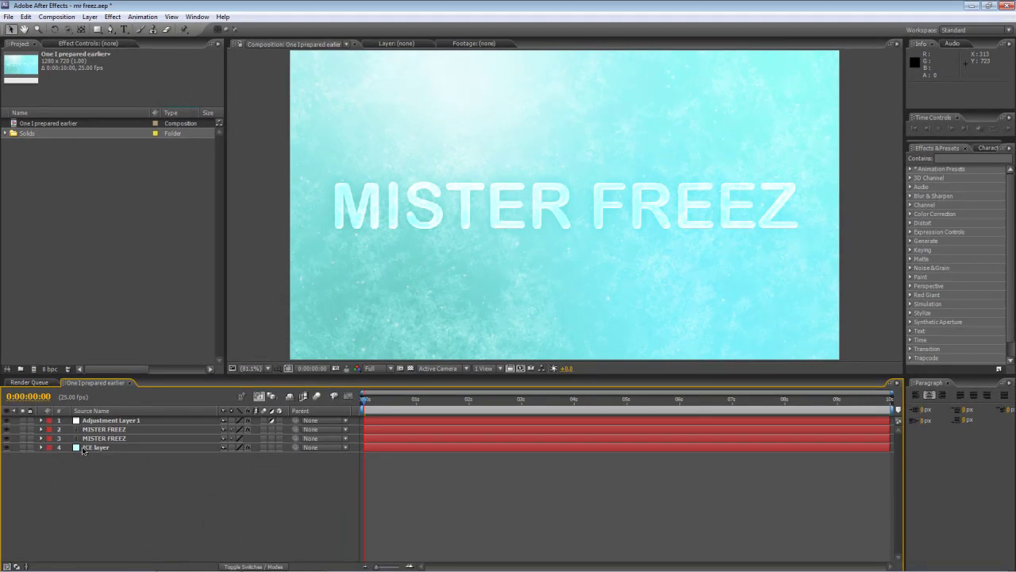
# - Solo and scrub the ICE and MISTER FREEZ layers to preview the reference effect
pyautogui.click(22, 448)
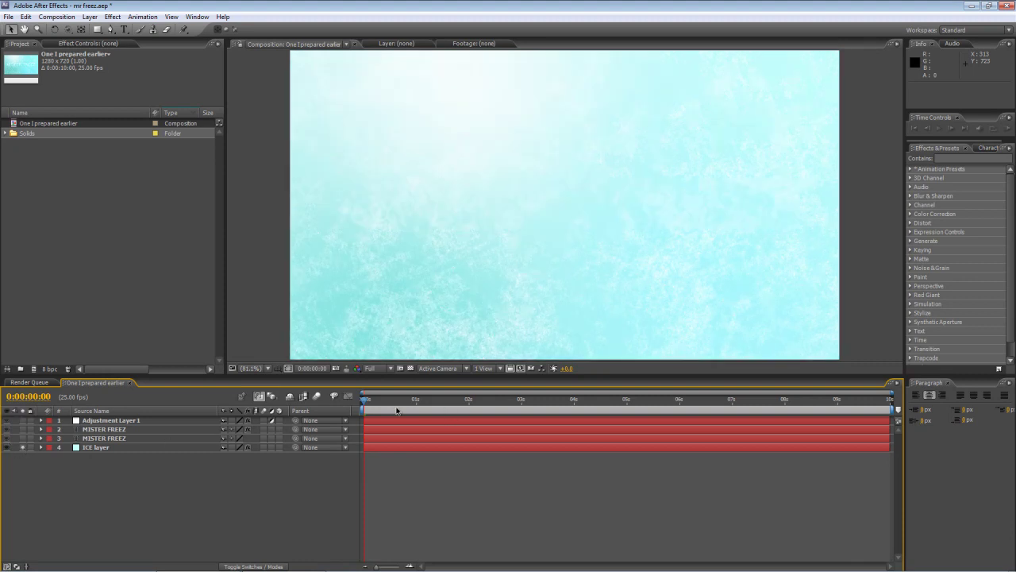
pyautogui.moveTo(397, 410); pyautogui.dragTo(364, 401)
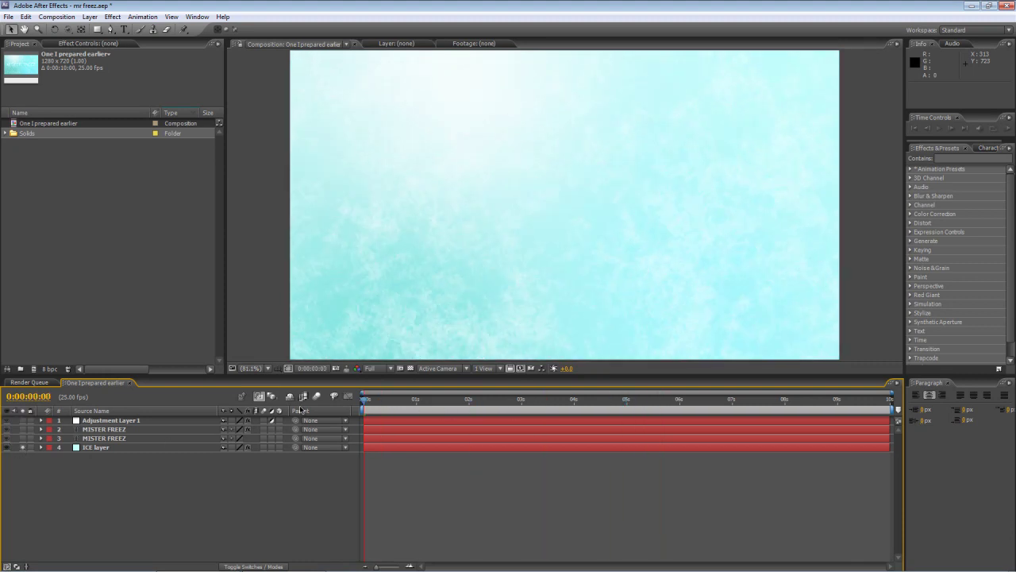
pyautogui.click(21, 448)
pyautogui.click(22, 438)
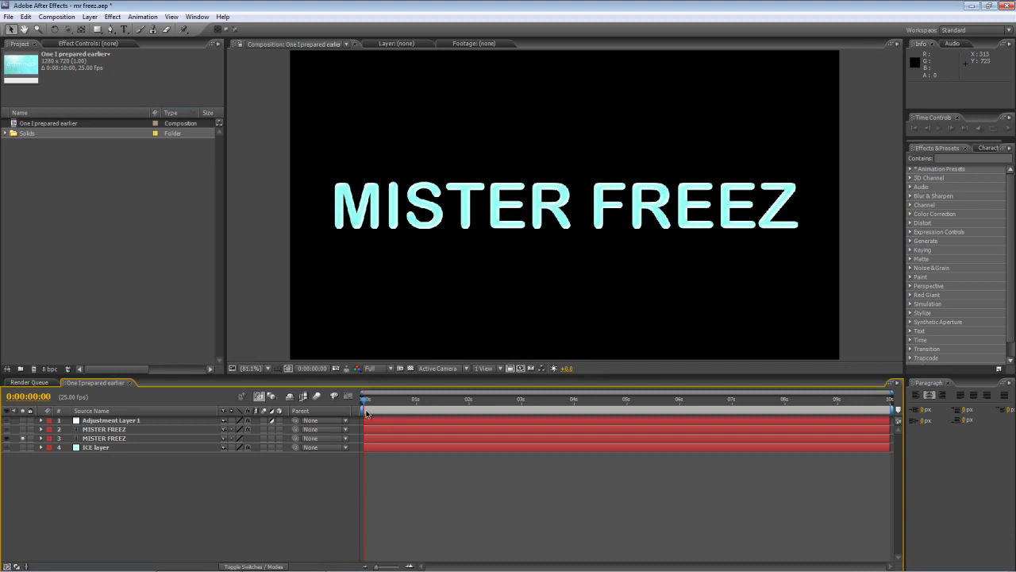
pyautogui.moveTo(367, 413); pyautogui.dragTo(299, 421)
pyautogui.click(22, 429)
pyautogui.moveTo(367, 404); pyautogui.dragTo(280, 437)
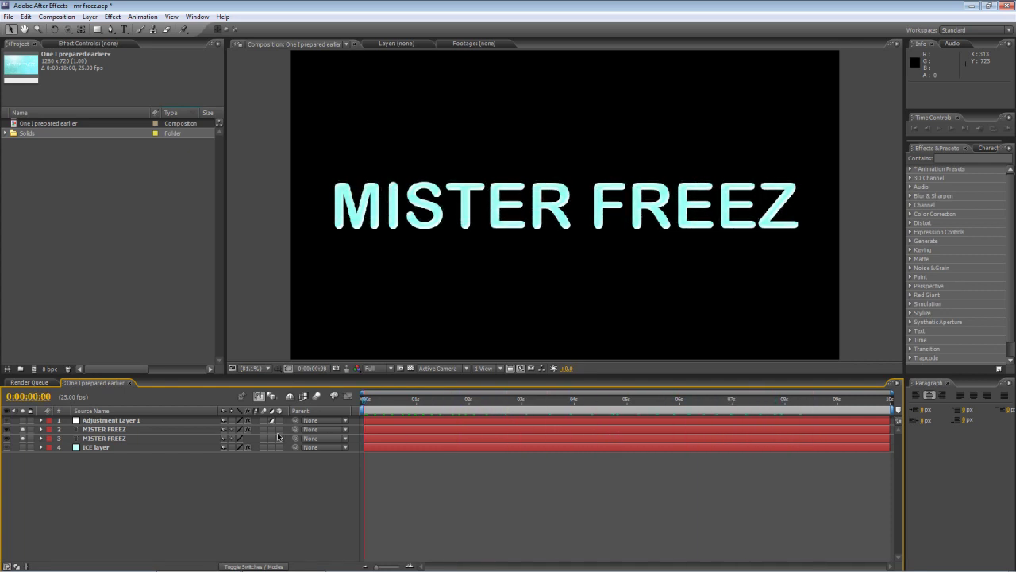
pyautogui.click(22, 438)
pyautogui.click(23, 429)
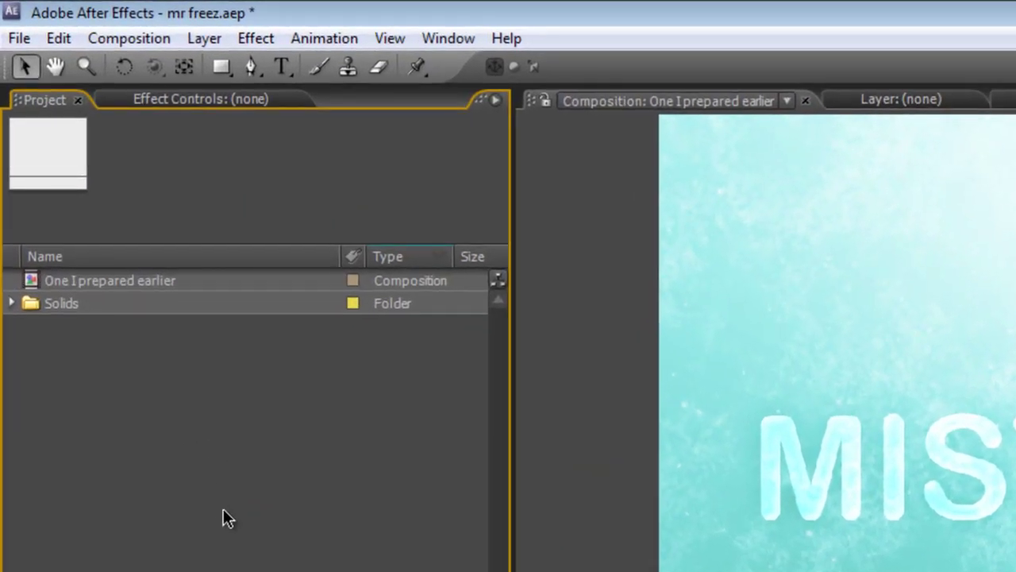
# - Create the 'Frozen Text' composition with the HDV/HDTV 720 25 preset, ten seconds long
pyautogui.rightClick(186, 476)
pyautogui.click(256, 486)
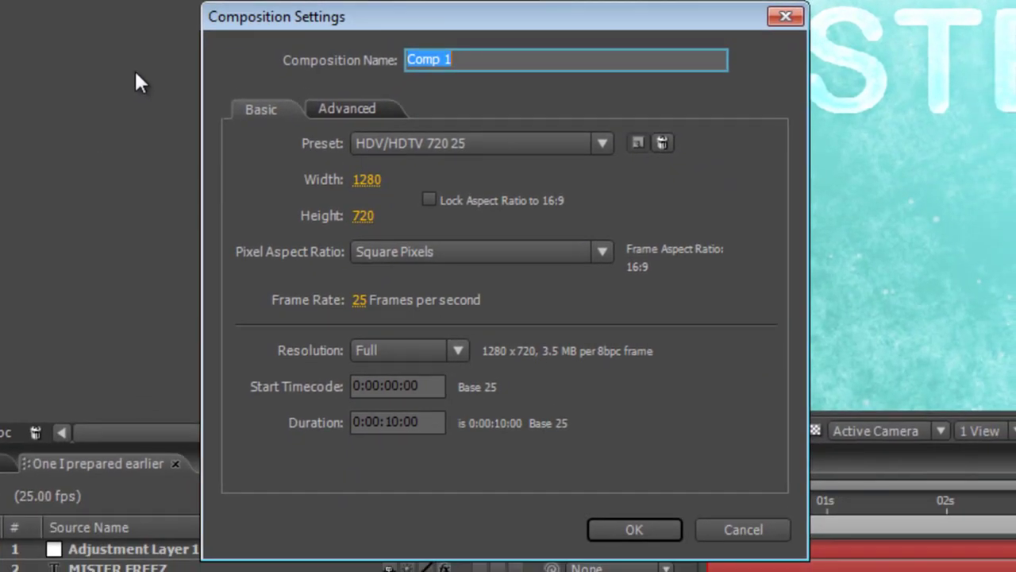
pyautogui.write('Froze')
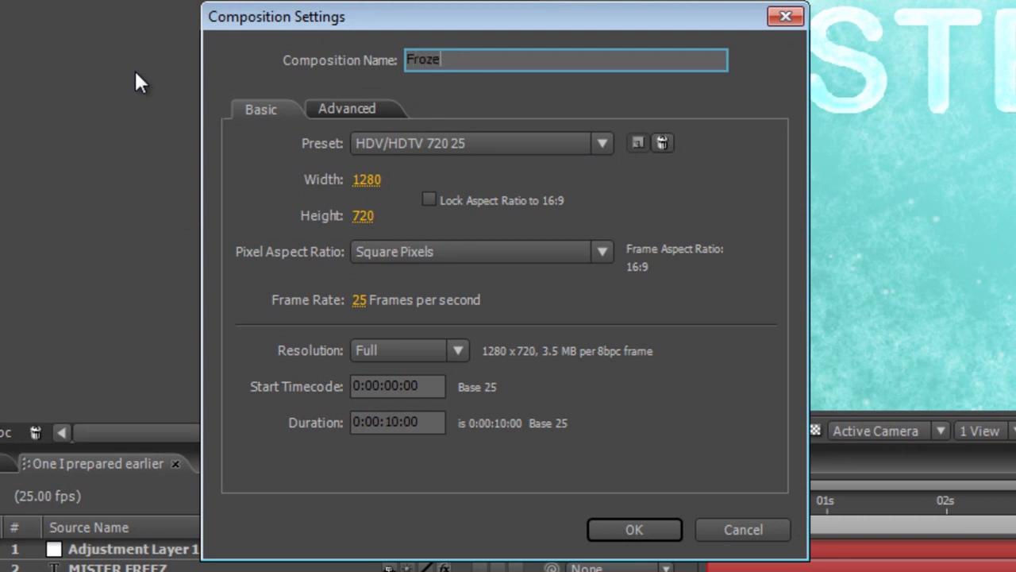
pyautogui.write('n Text')
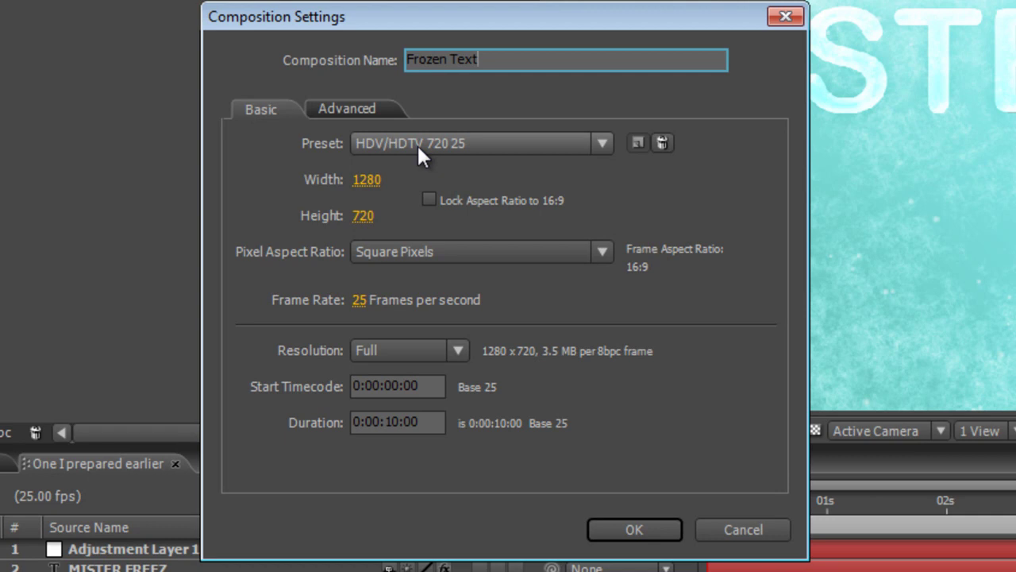
pyautogui.click(628, 528)
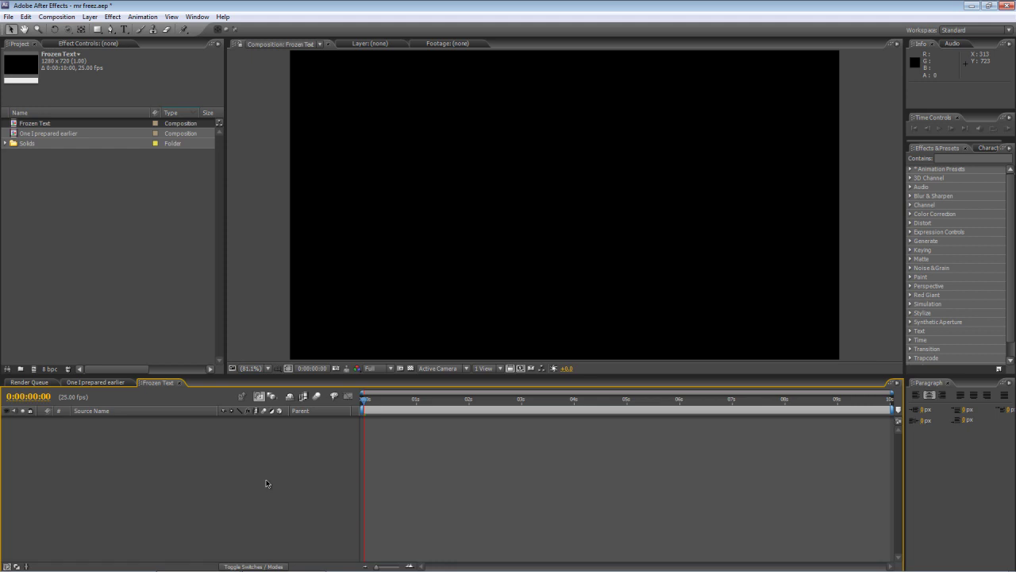
# - Add a comp-sized light cyan (#9CF3EE) solid named 'ICE BG'
pyautogui.rightClick(157, 462)
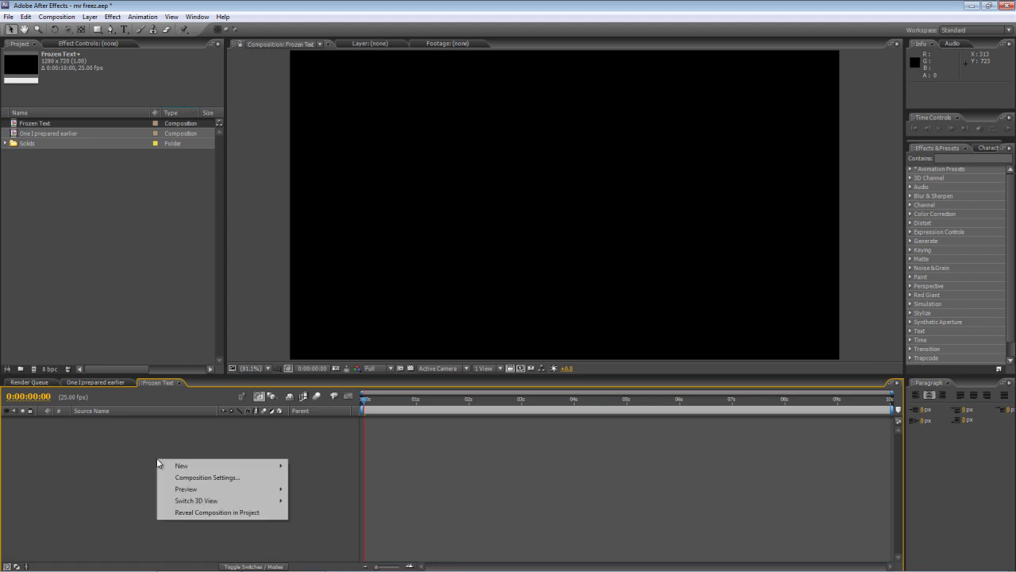
pyautogui.moveTo(180, 467)
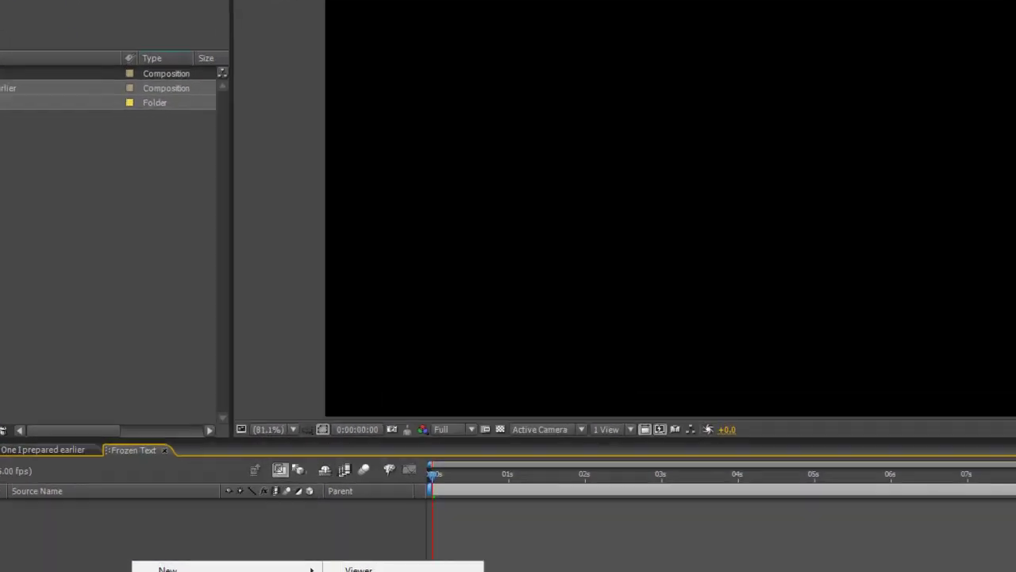
pyautogui.click(312, 493)
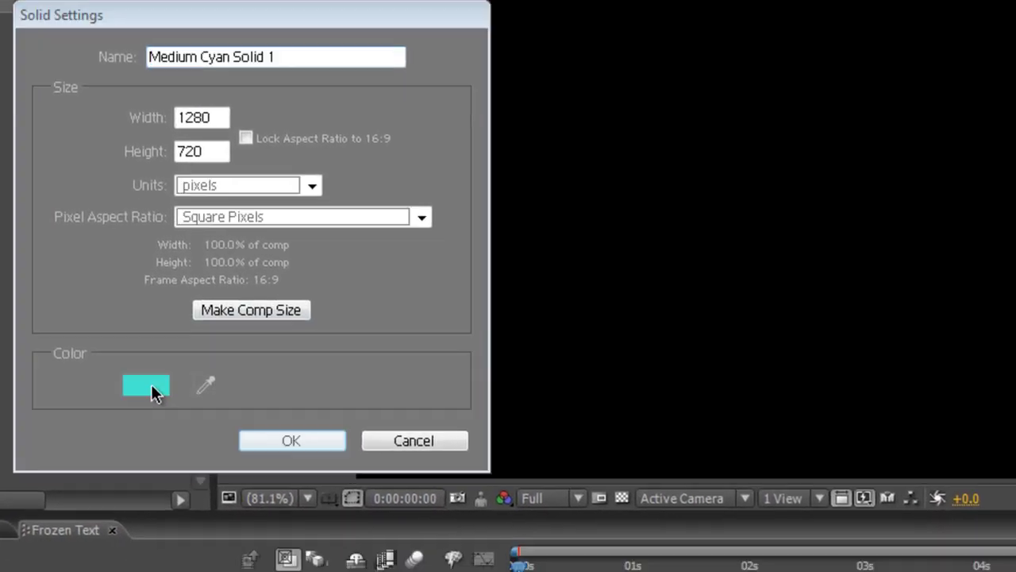
pyautogui.click(151, 384)
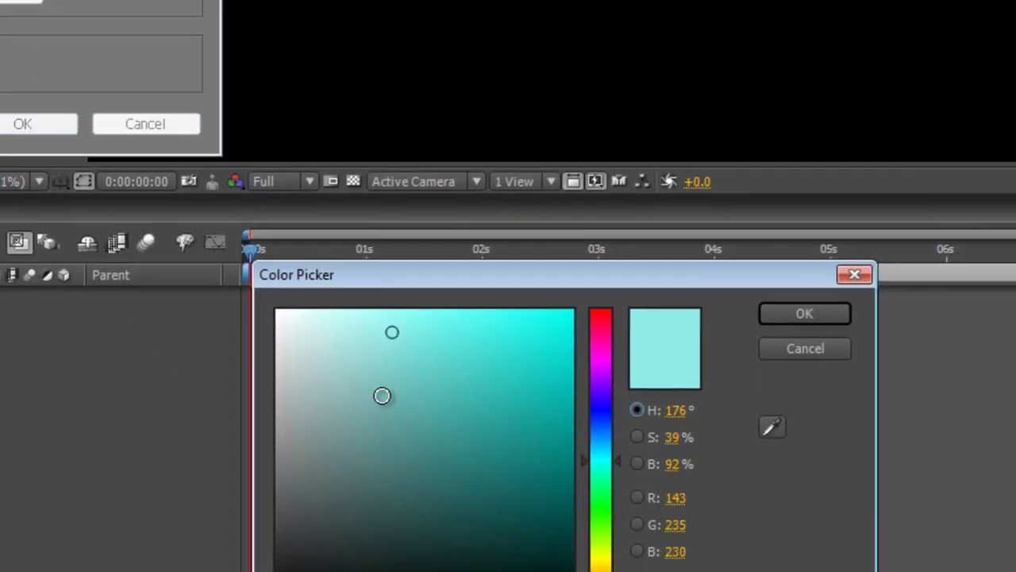
pyautogui.moveTo(660, 571); pyautogui.dragTo(652, 571)
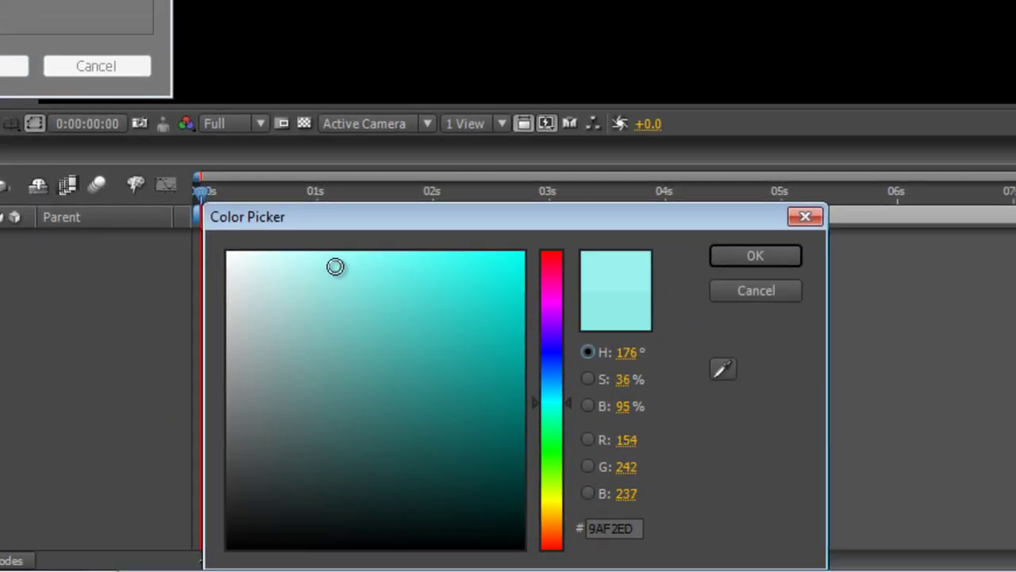
pyautogui.moveTo(335, 266); pyautogui.dragTo(332, 265)
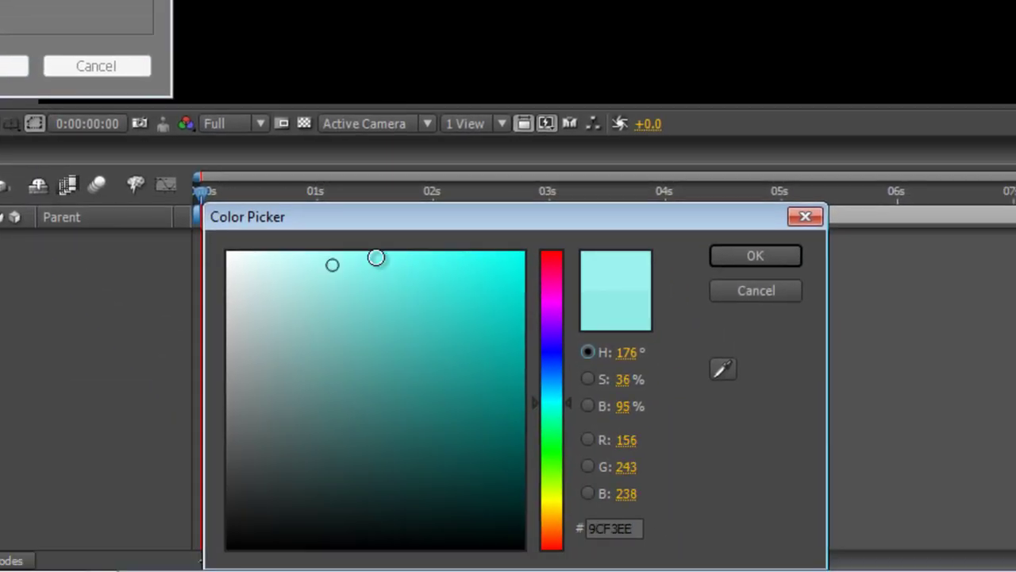
pyautogui.click(751, 260)
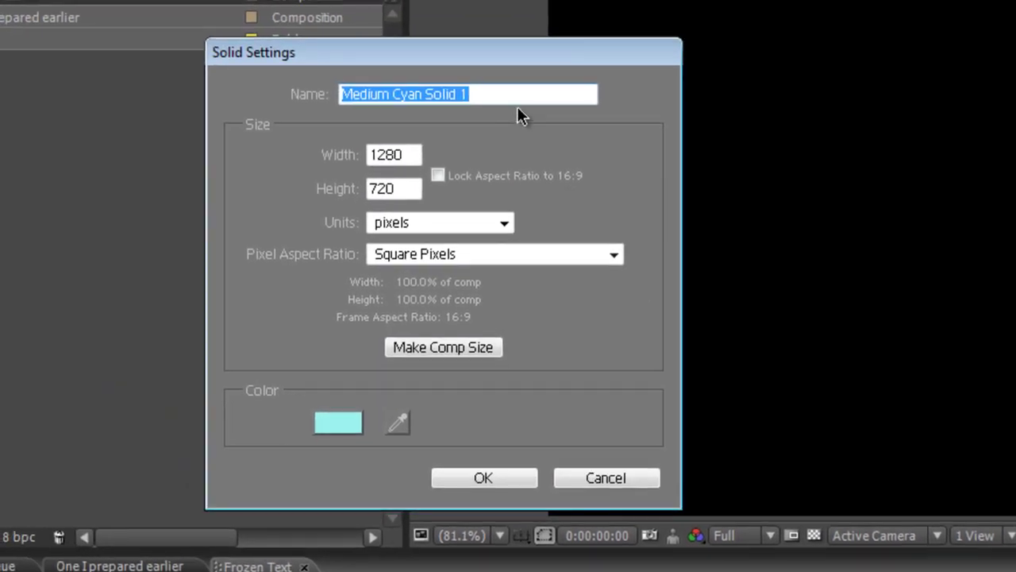
pyautogui.moveTo(535, 94); pyautogui.dragTo(217, 93)
pyautogui.write('ICE BG')
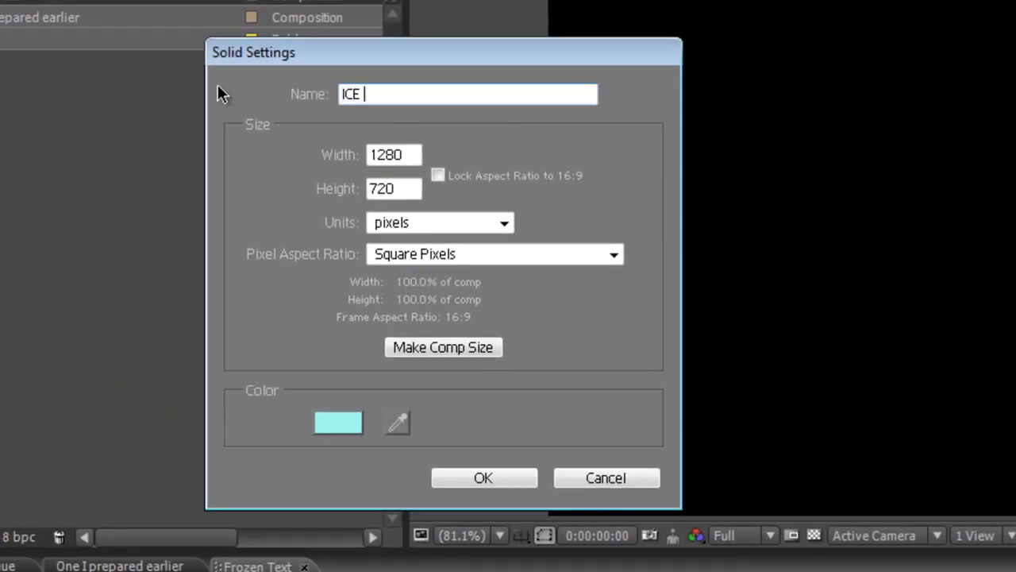
pyautogui.click(479, 475)
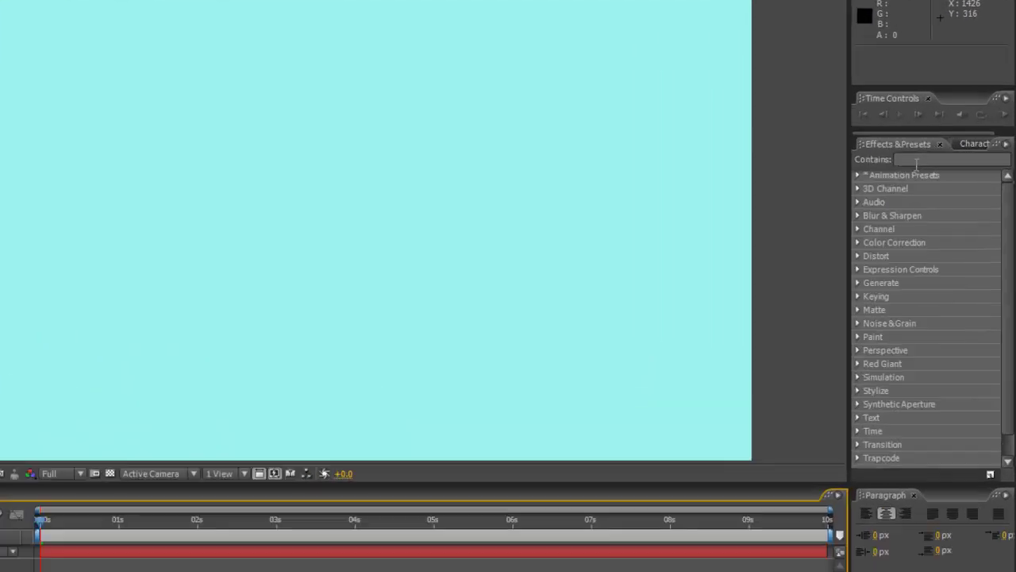
# - Apply the 4-Color Gradient effect to the ICE BG layer
pyautogui.click(949, 159)
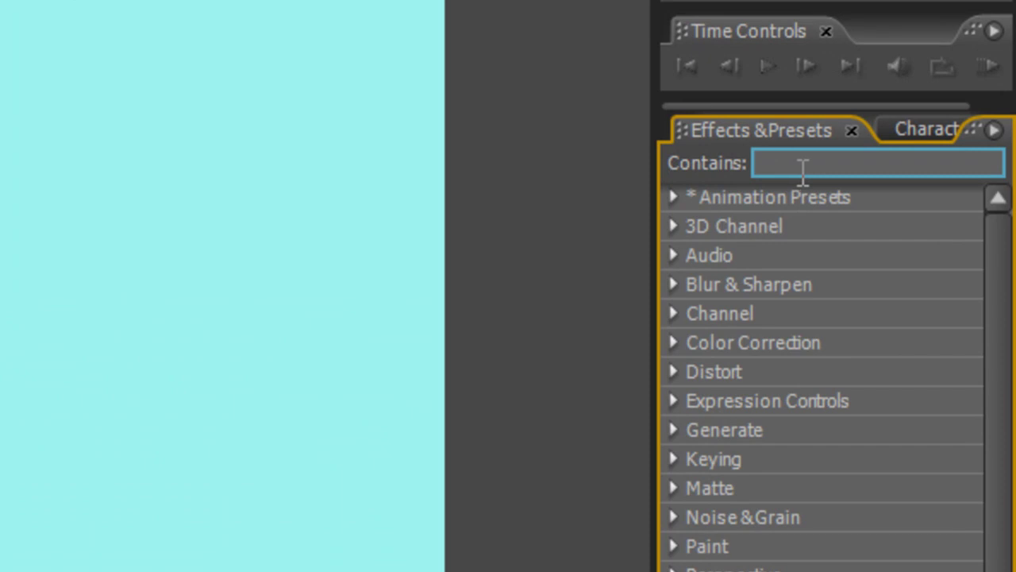
pyautogui.write('4-colo')
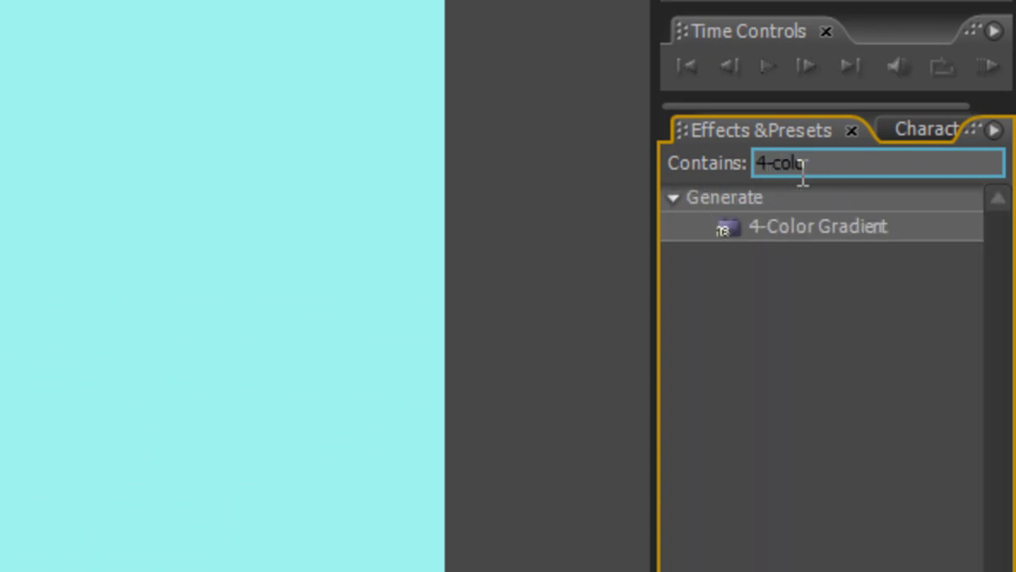
pyautogui.moveTo(825, 226); pyautogui.dragTo(602, 247)
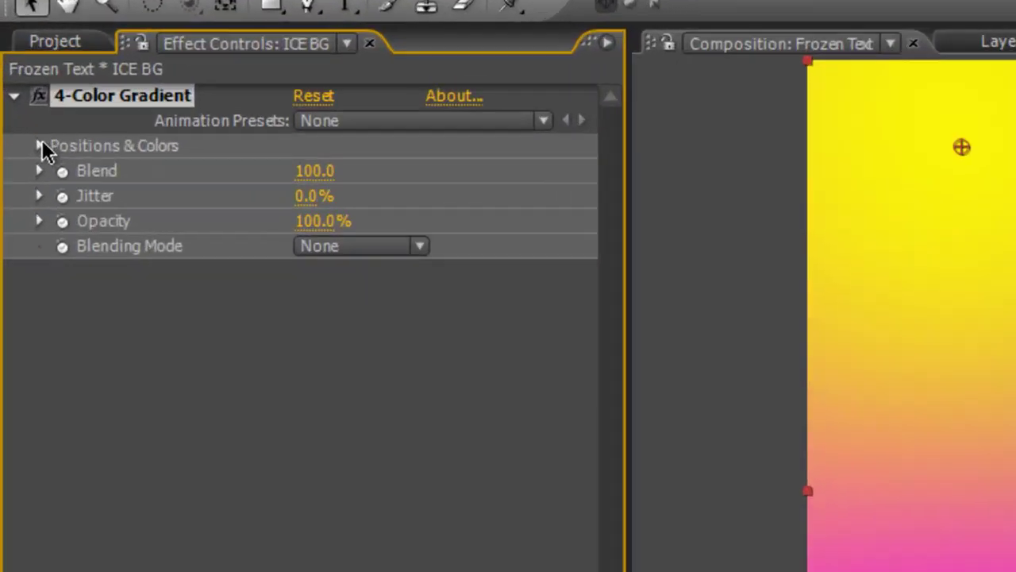
pyautogui.click(13, 81)
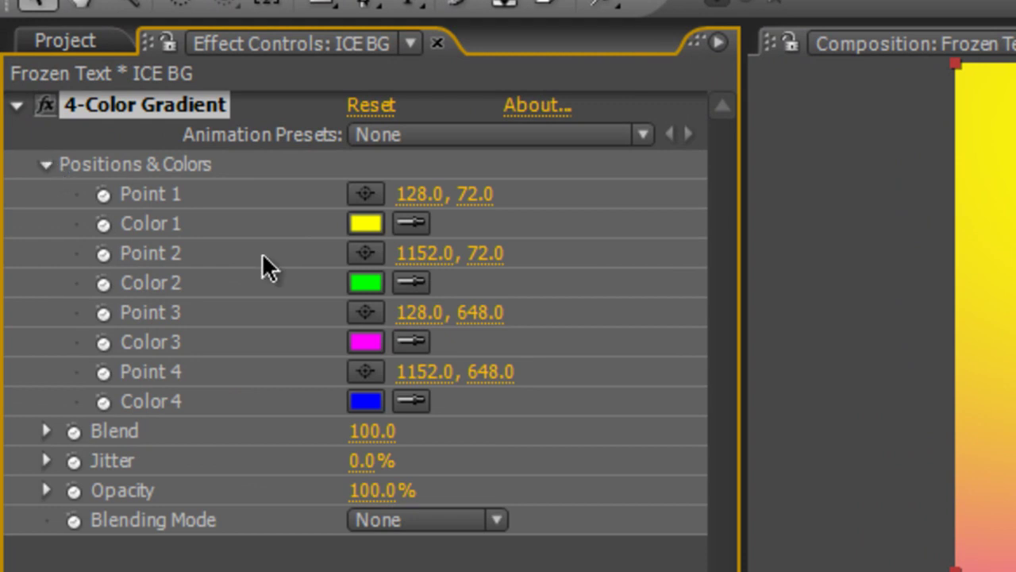
# - Sample the layer's cyan into all four gradient colours
pyautogui.click(426, 227)
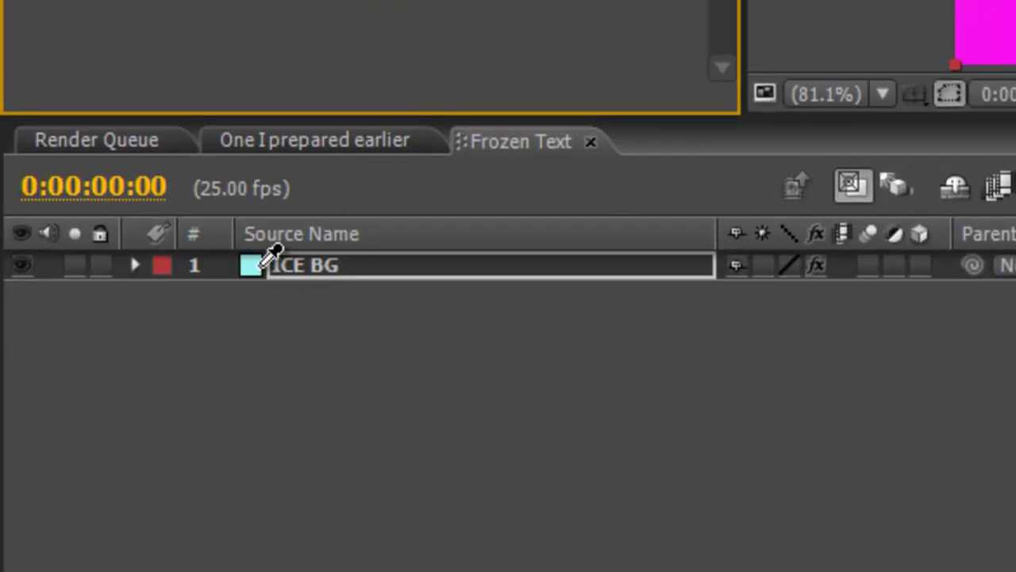
pyautogui.click(251, 265)
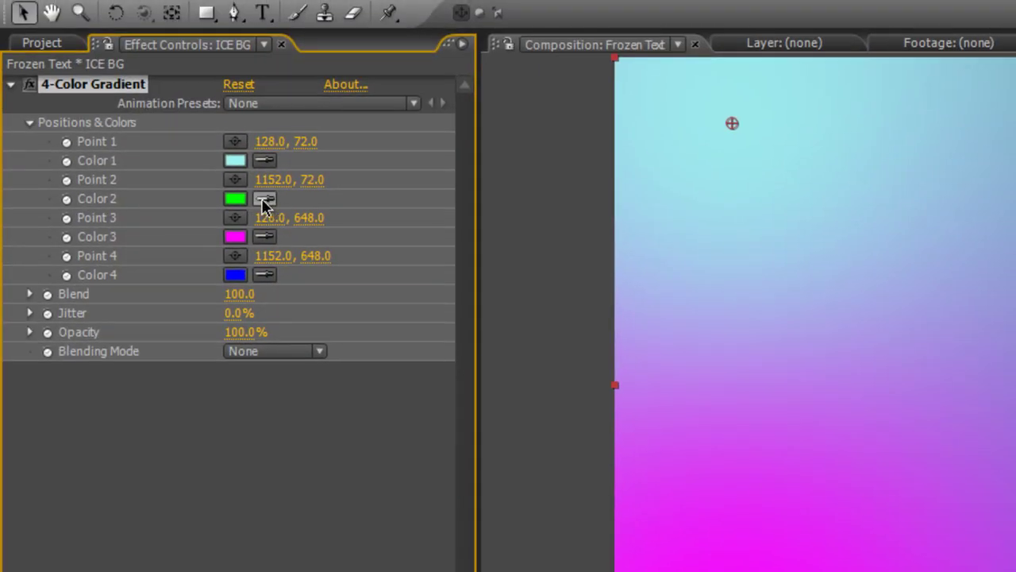
pyautogui.click(264, 200)
pyautogui.click(237, 162)
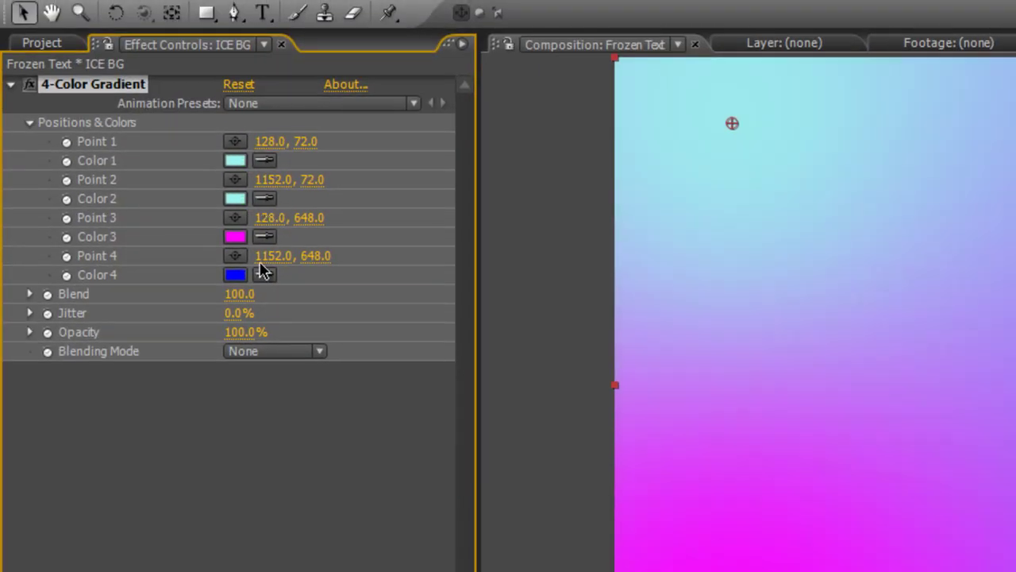
pyautogui.click(266, 237)
pyautogui.click(238, 199)
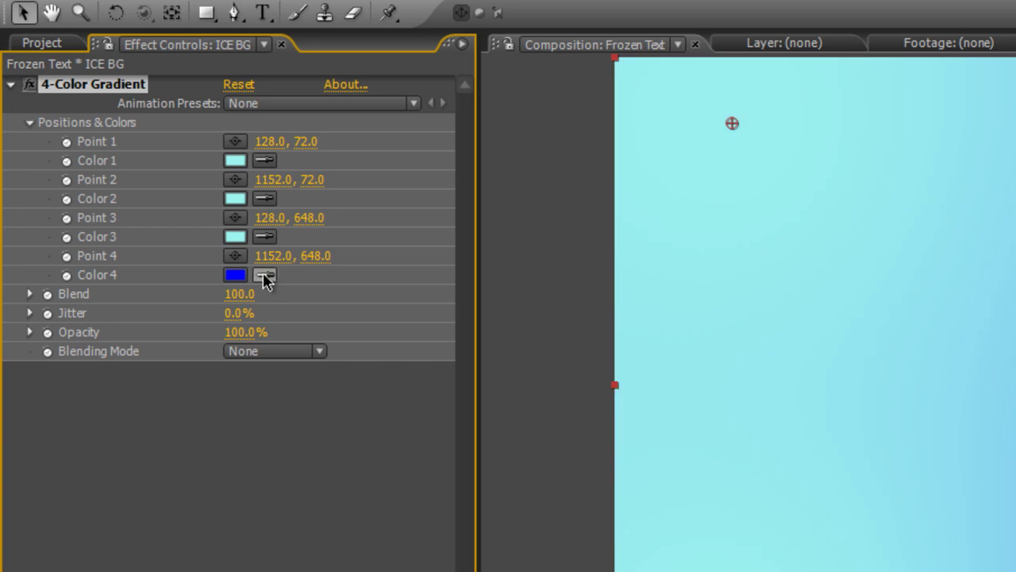
pyautogui.click(265, 274)
pyautogui.click(238, 237)
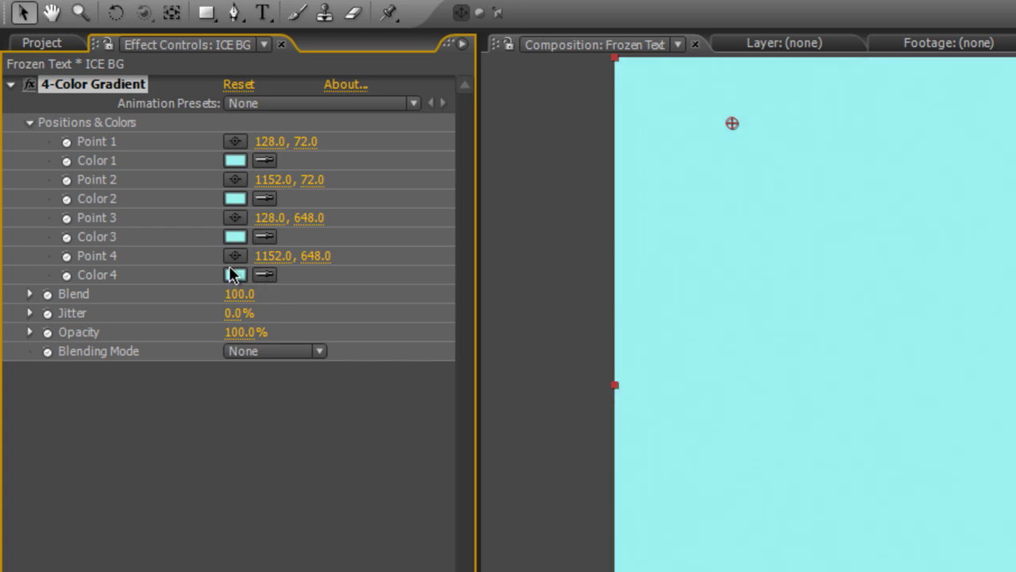
# - Darken Color 4 to a deeper teal and make Color 1 a more saturated cyan
pyautogui.click(236, 275)
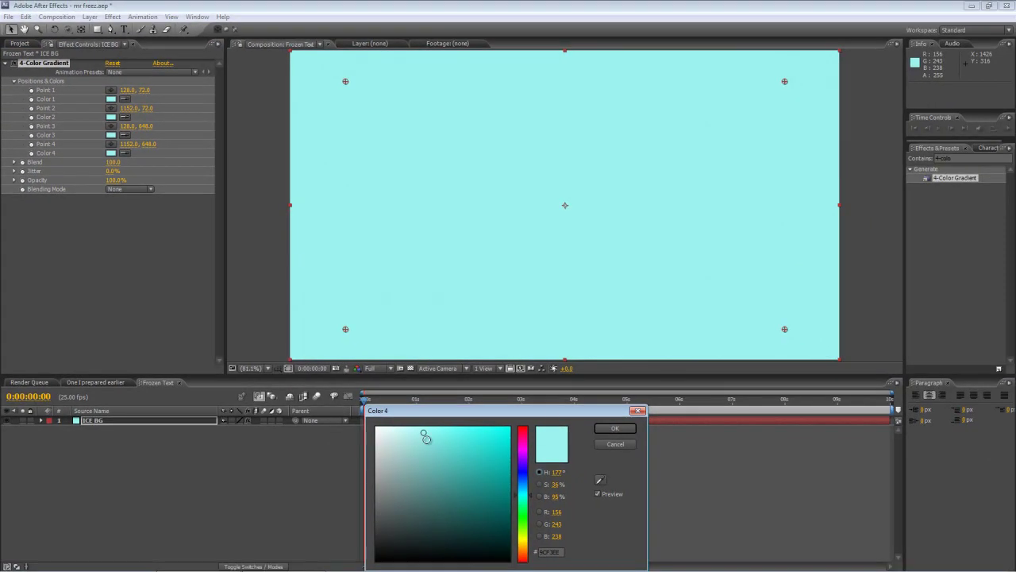
pyautogui.moveTo(426, 437); pyautogui.dragTo(447, 471)
pyautogui.click(606, 433)
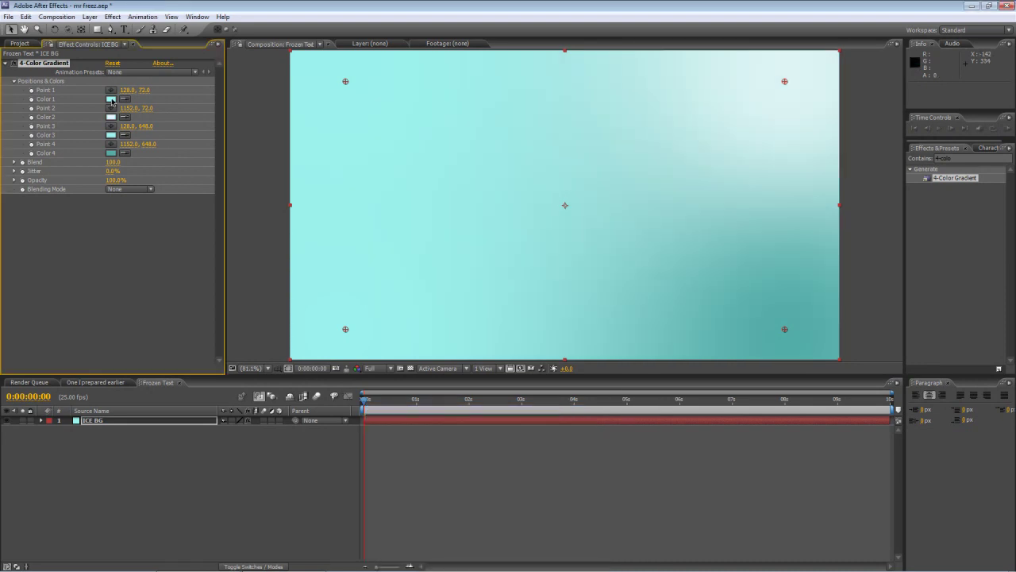
pyautogui.click(111, 98)
pyautogui.moveTo(421, 431); pyautogui.dragTo(410, 488)
pyautogui.click(613, 430)
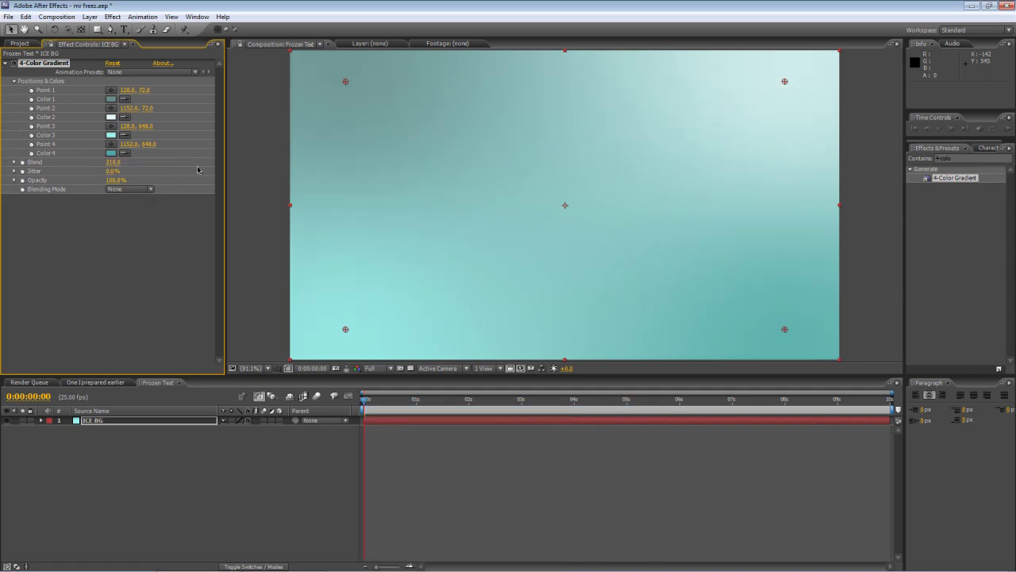
# - Reposition gradient Points 1, 3 and 4 inward for a soft icy backdrop
pyautogui.moveTo(346, 81); pyautogui.dragTo(370, 130)
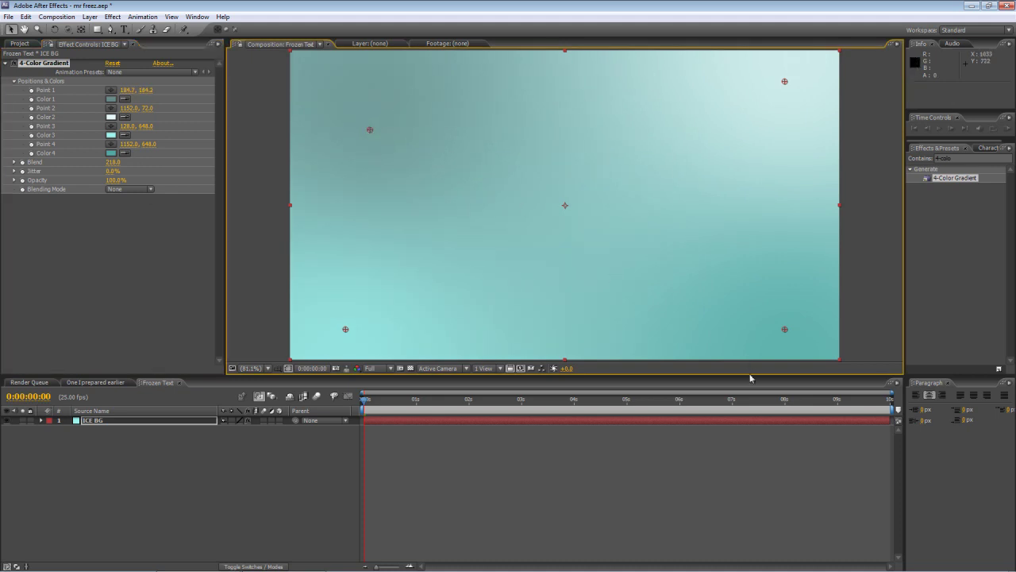
pyautogui.moveTo(785, 329); pyautogui.dragTo(672, 339)
pyautogui.moveTo(346, 329); pyautogui.dragTo(456, 278)
pyautogui.click(119, 311)
pyautogui.click(132, 484)
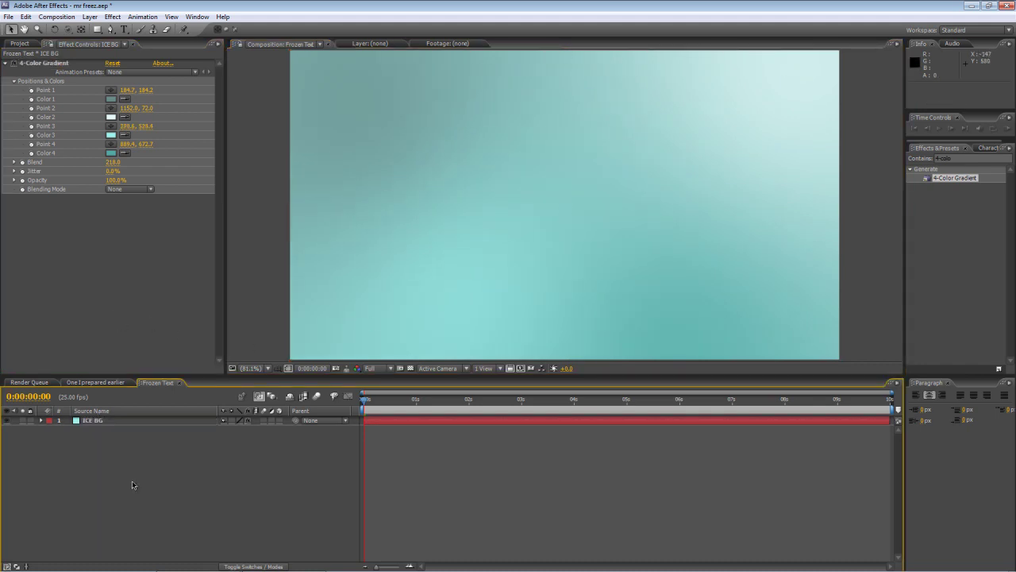
# - Apply Fractal Noise to the ICE BG layer
pyautogui.click(965, 158)
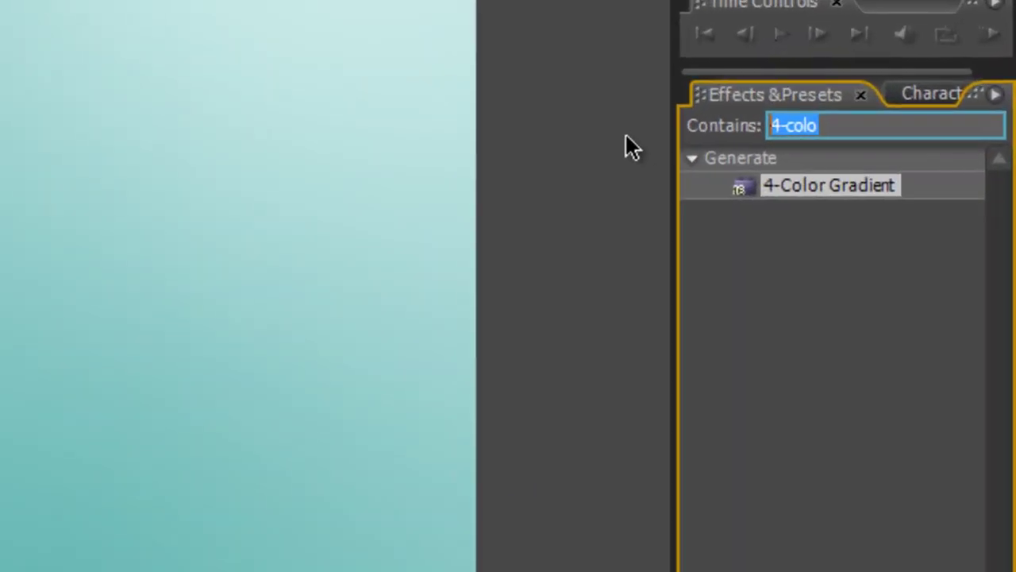
pyautogui.write('fracta')
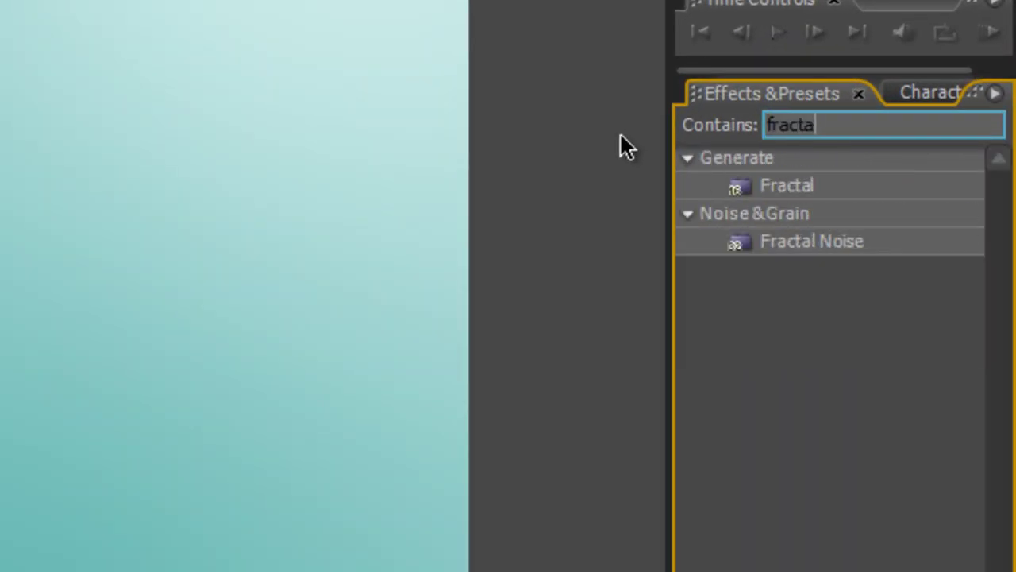
pyautogui.write('l')
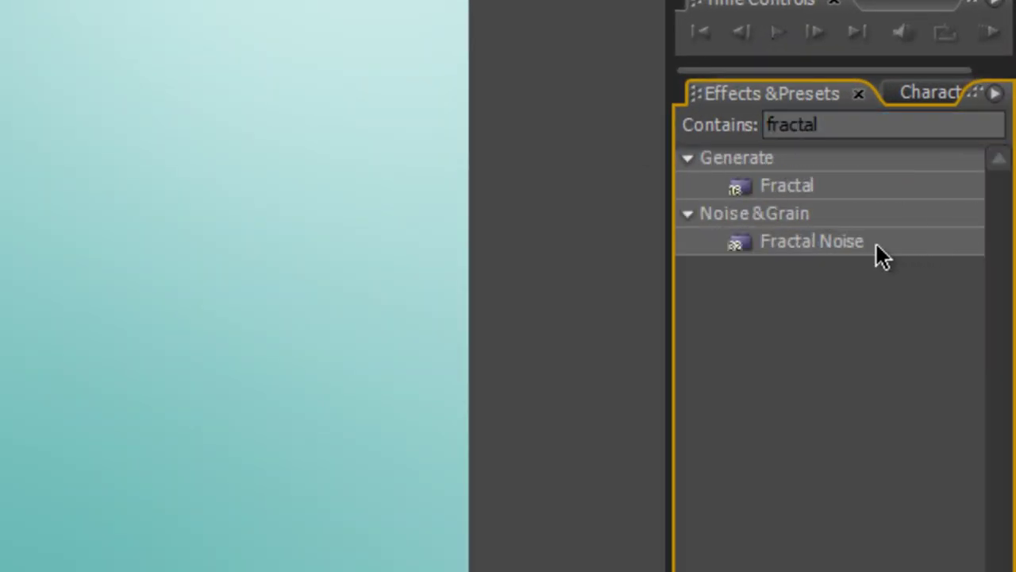
pyautogui.moveTo(876, 245); pyautogui.dragTo(0, 571)
pyautogui.moveTo(157, 433); pyautogui.dragTo(147, 423)
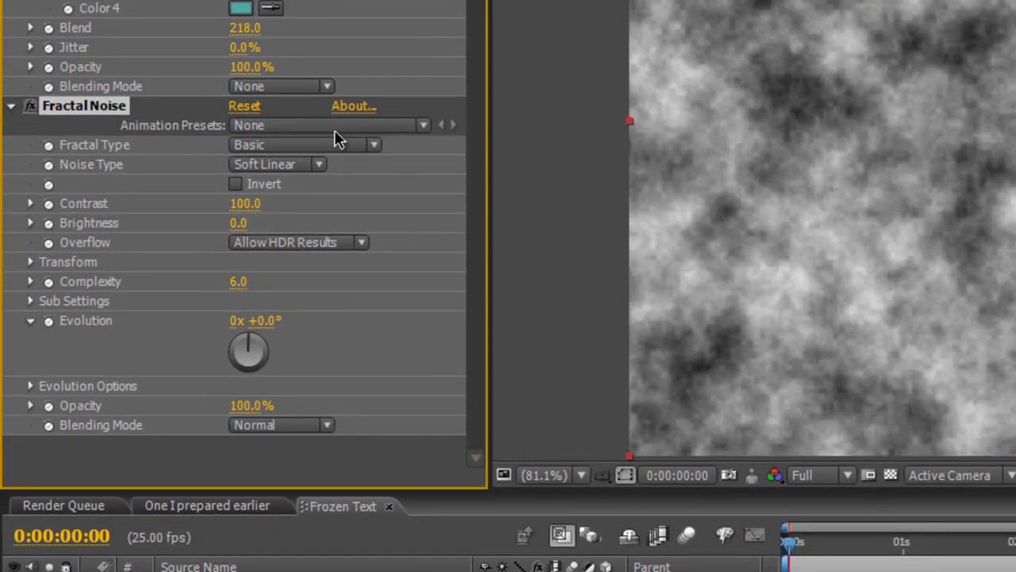
# - Give the Fractal Noise the Cinders animation preset and preview it
pyautogui.click(335, 129)
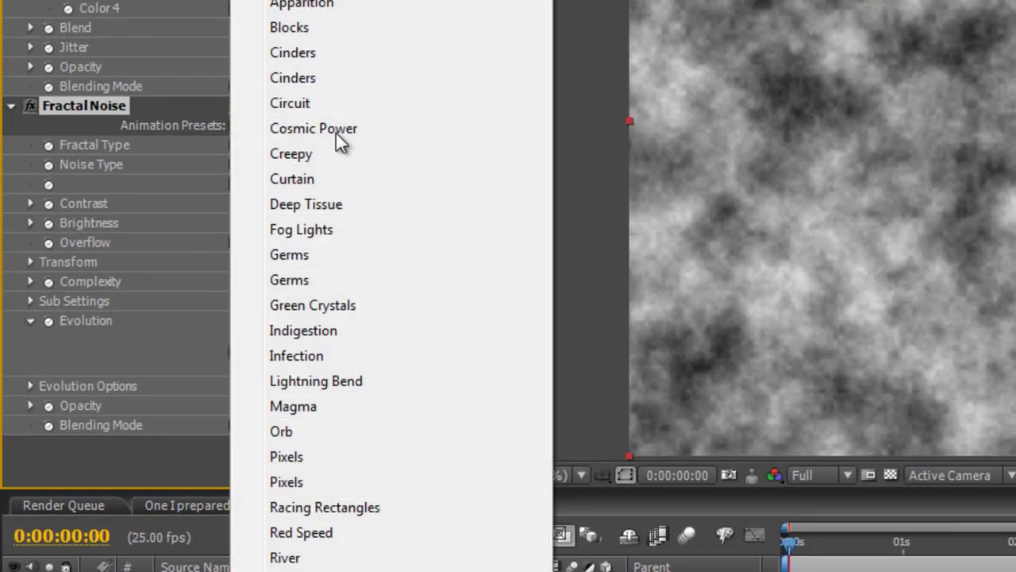
pyautogui.click(317, 54)
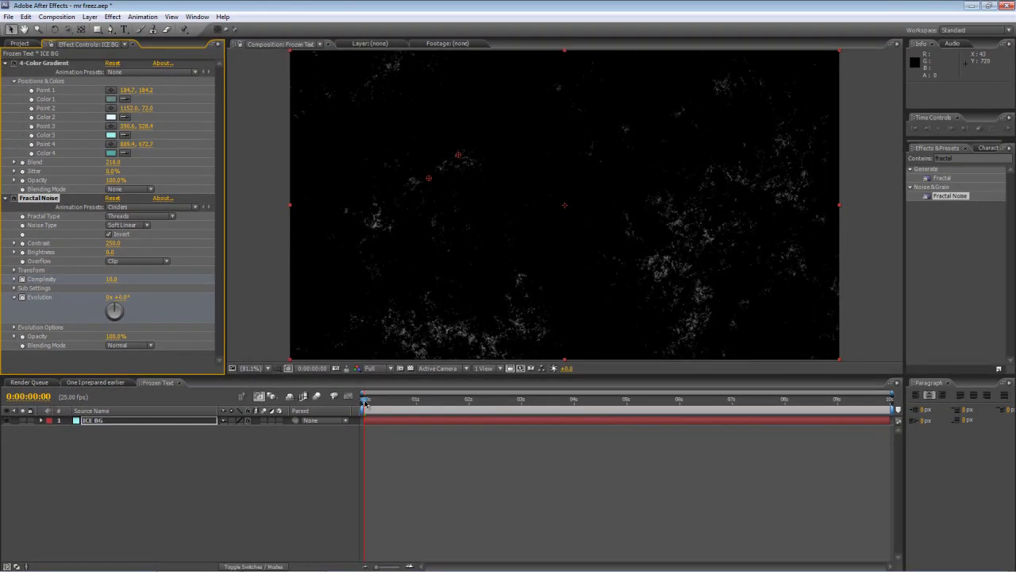
pyautogui.moveTo(365, 404); pyautogui.dragTo(508, 409)
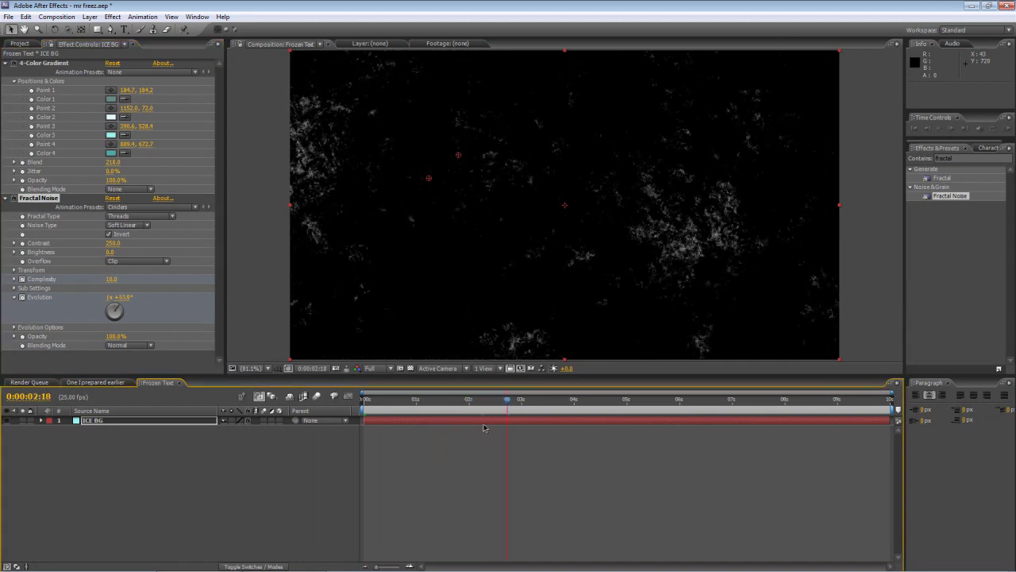
# - Move ICE BG's last Evolution keyframe from 5 seconds to 10 seconds and preview
pyautogui.click(177, 421)
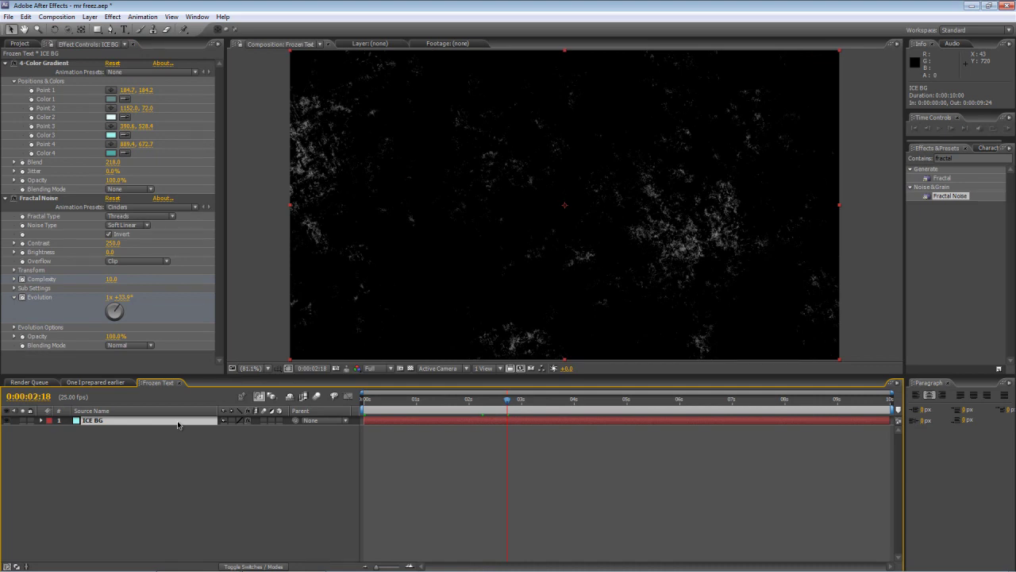
pyautogui.press('u')
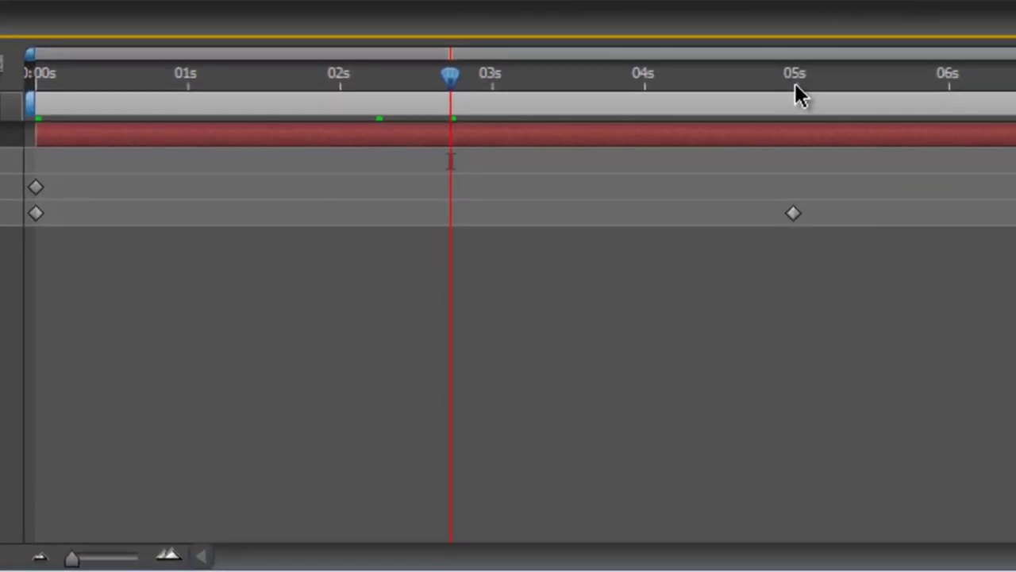
pyautogui.moveTo(795, 83); pyautogui.dragTo(675, 97)
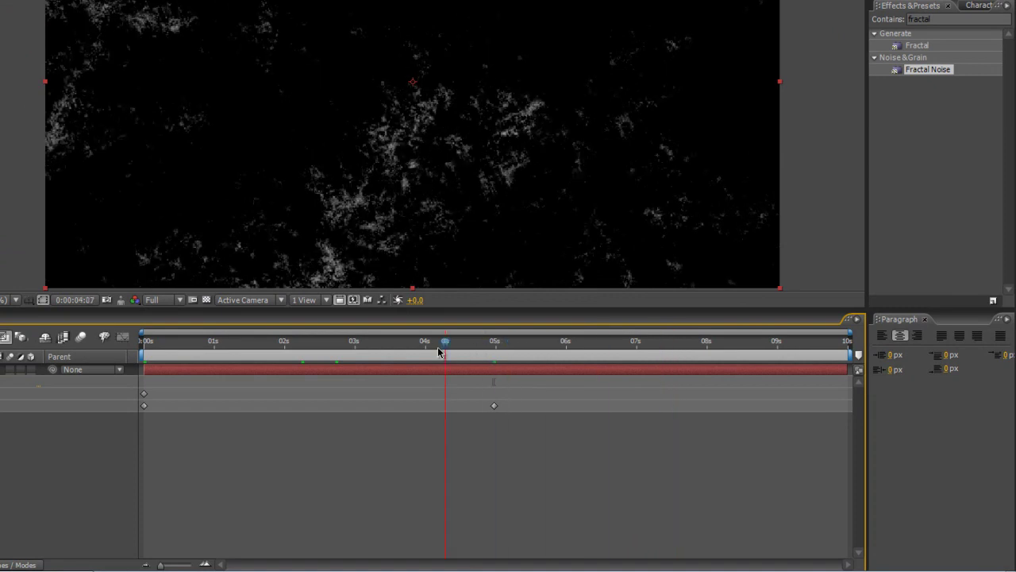
pyautogui.moveTo(438, 352); pyautogui.dragTo(513, 360)
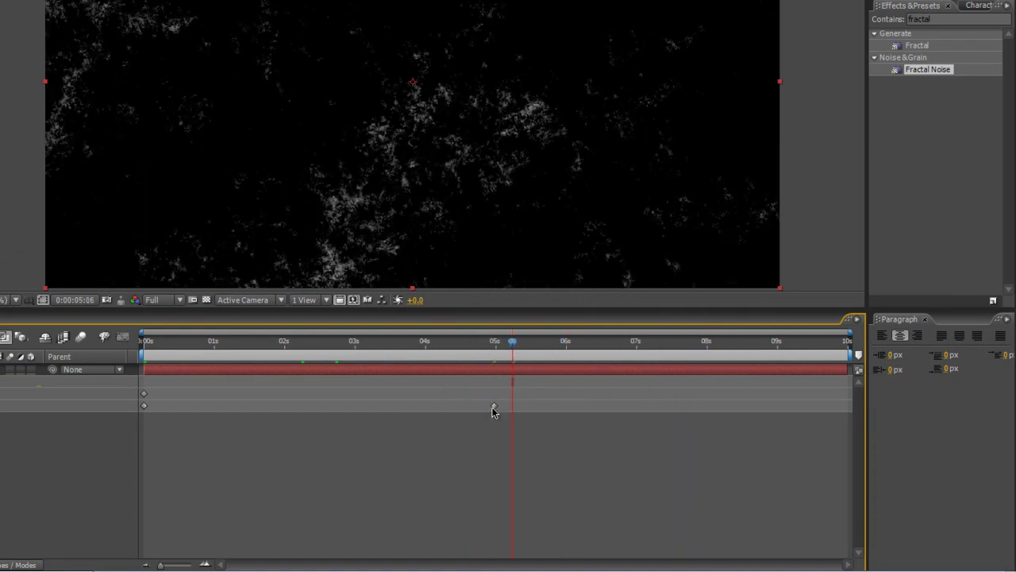
pyautogui.moveTo(494, 406); pyautogui.dragTo(837, 422)
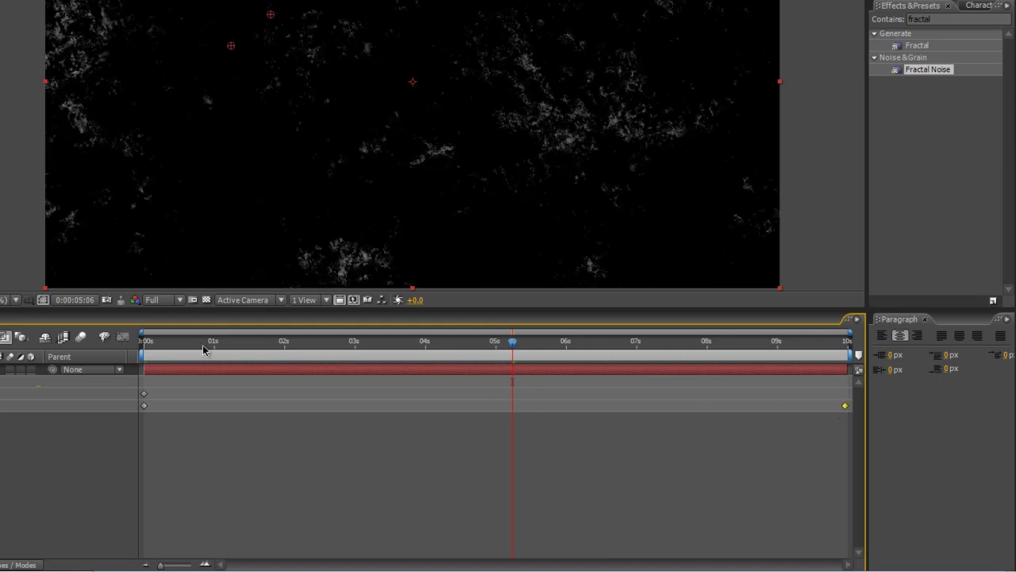
pyautogui.moveTo(207, 349); pyautogui.dragTo(143, 348)
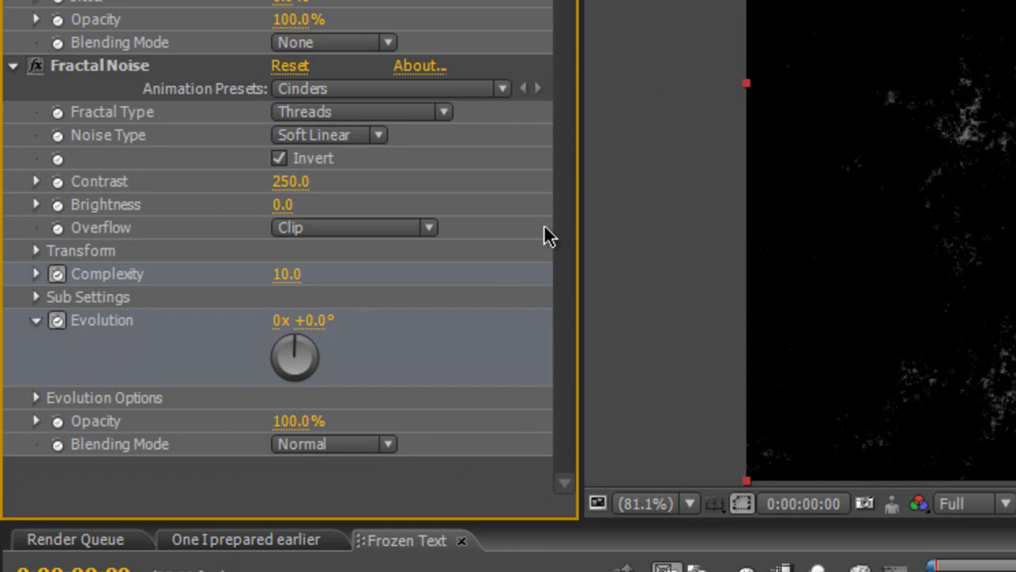
# - Lower the Fractal Noise Contrast to 150 and start changing its blending mode
pyautogui.click(287, 182)
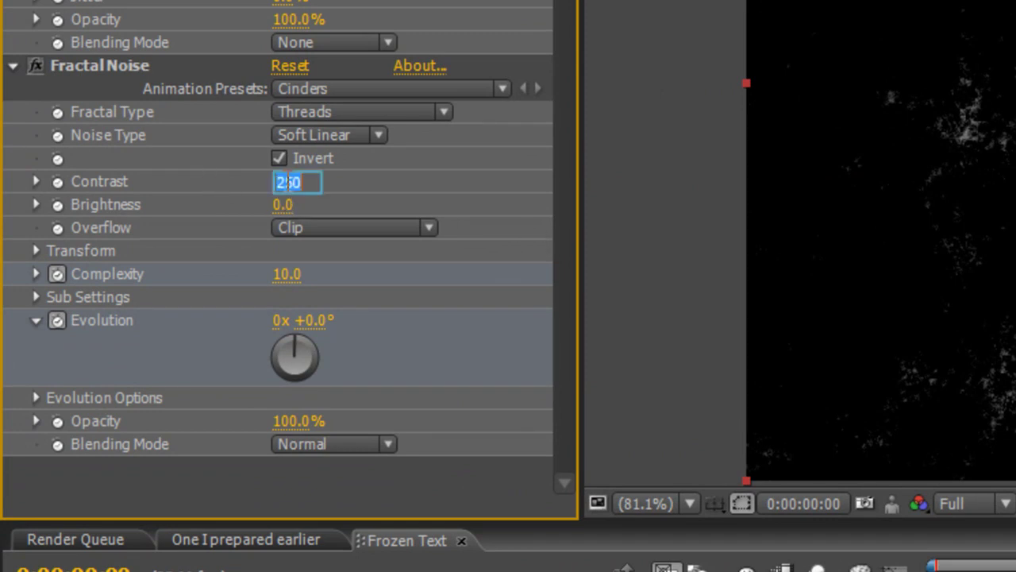
pyautogui.write('150')
pyautogui.click(499, 181)
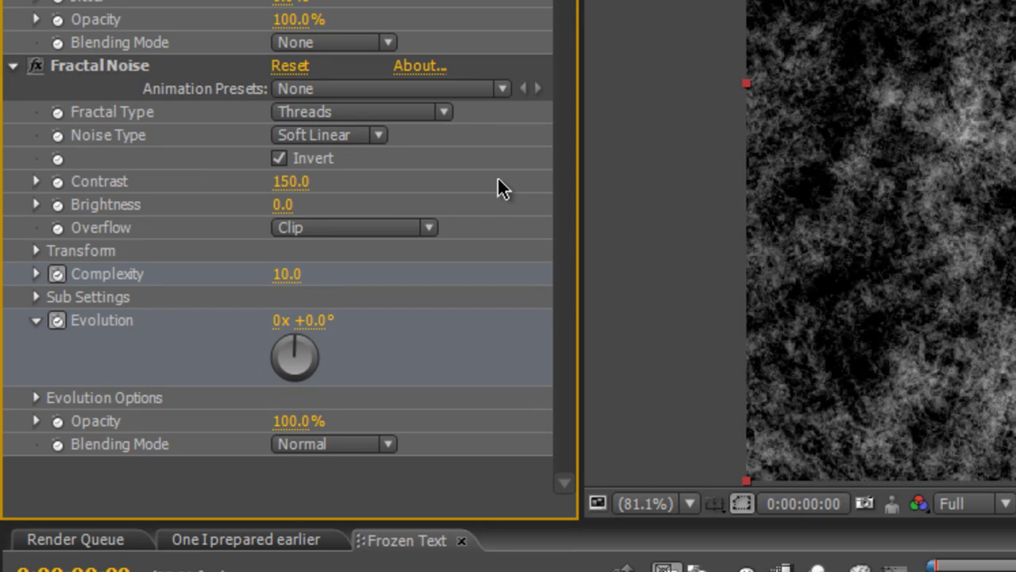
pyautogui.click(336, 447)
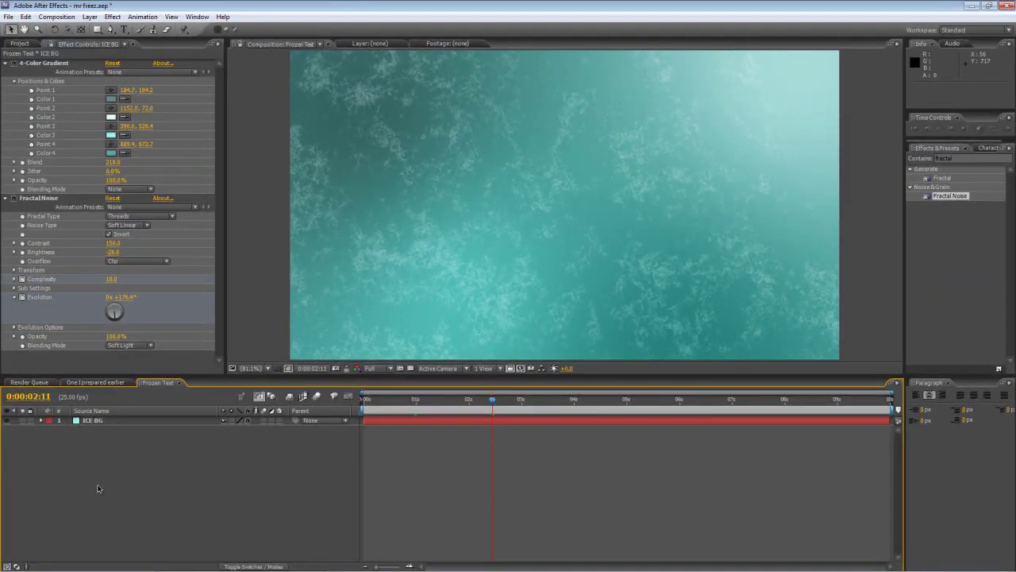
pyautogui.click(145, 421)
pyautogui.press('u')
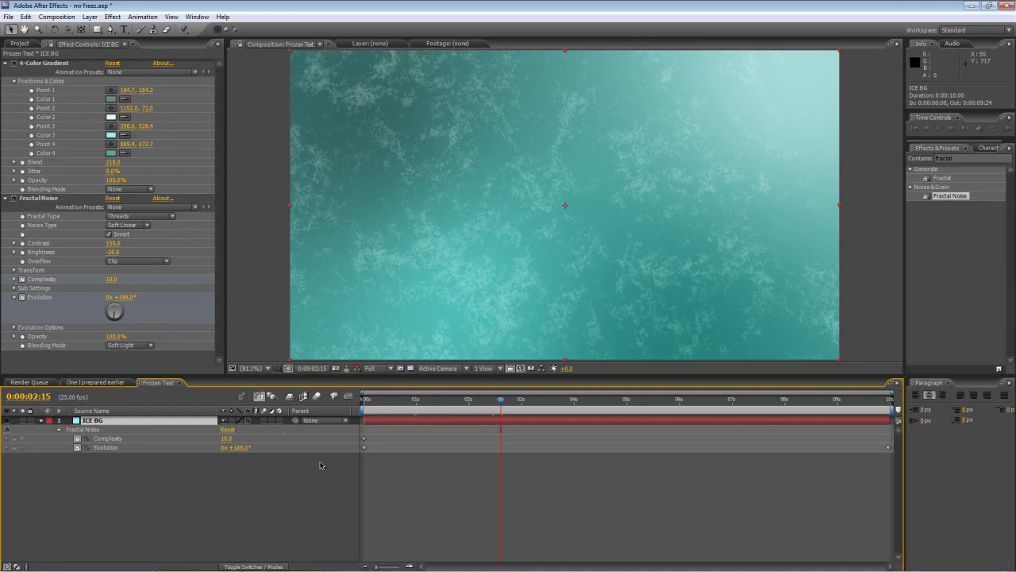
pyautogui.click(364, 447)
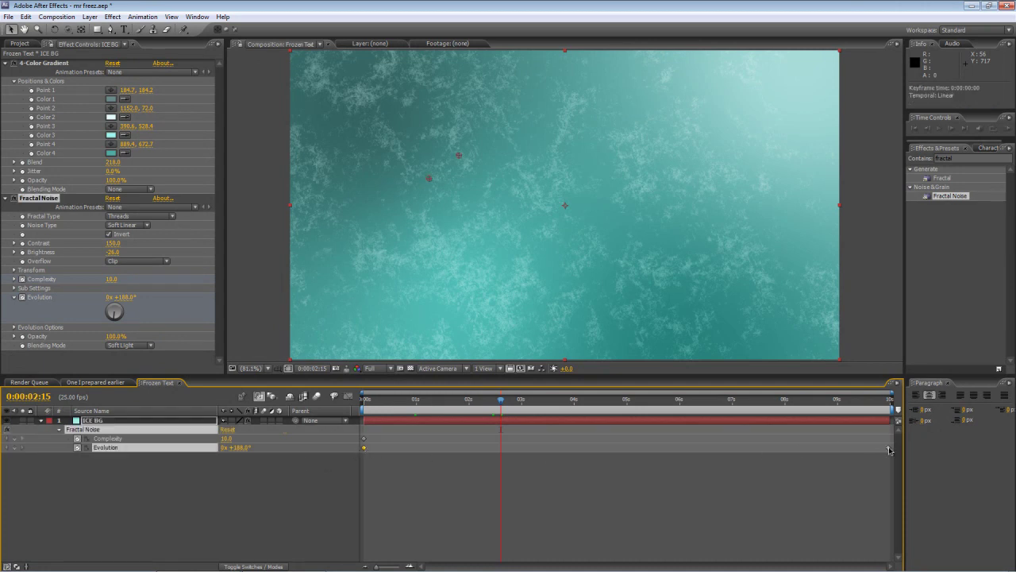
pyautogui.press('Delete')
pyautogui.click(423, 409)
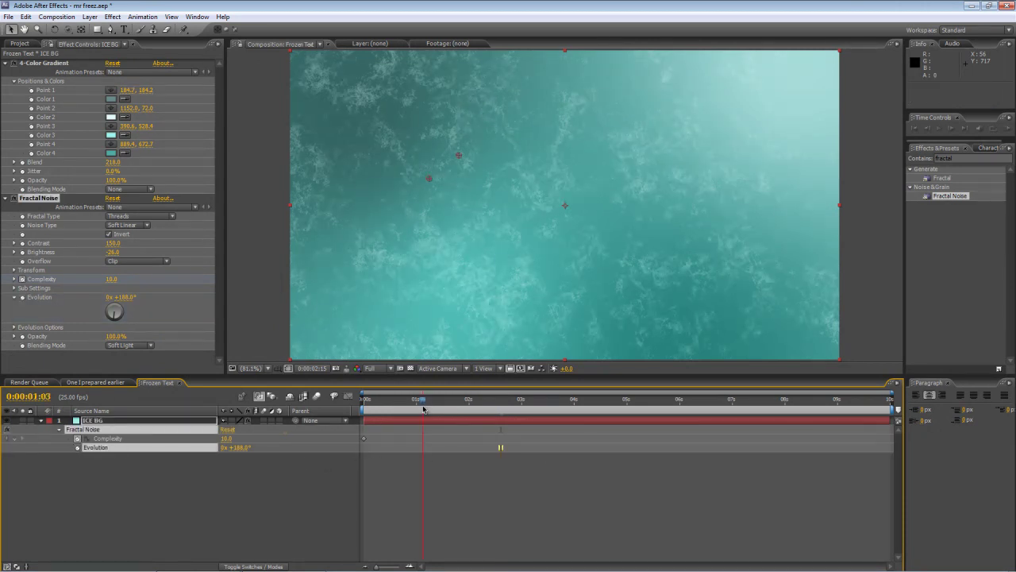
pyautogui.press('KP_0')
pyautogui.moveTo(238, 449)
pyautogui.mouseDown()
pyautogui.moveTo(271, 451)
pyautogui.moveTo(224, 452)
pyautogui.moveTo(251, 453)
pyautogui.mouseUp()
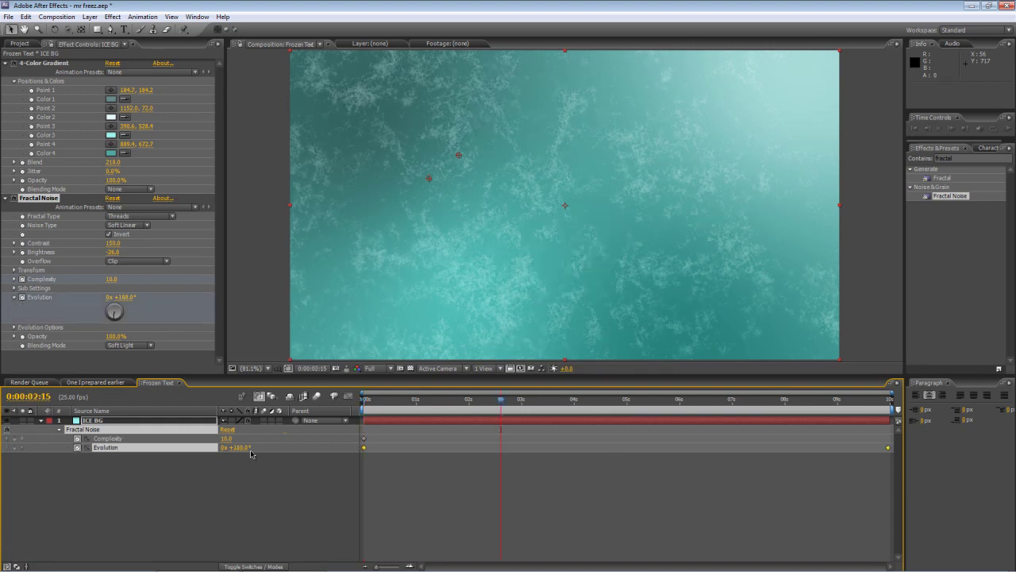
pyautogui.click(227, 514)
pyautogui.press('space')
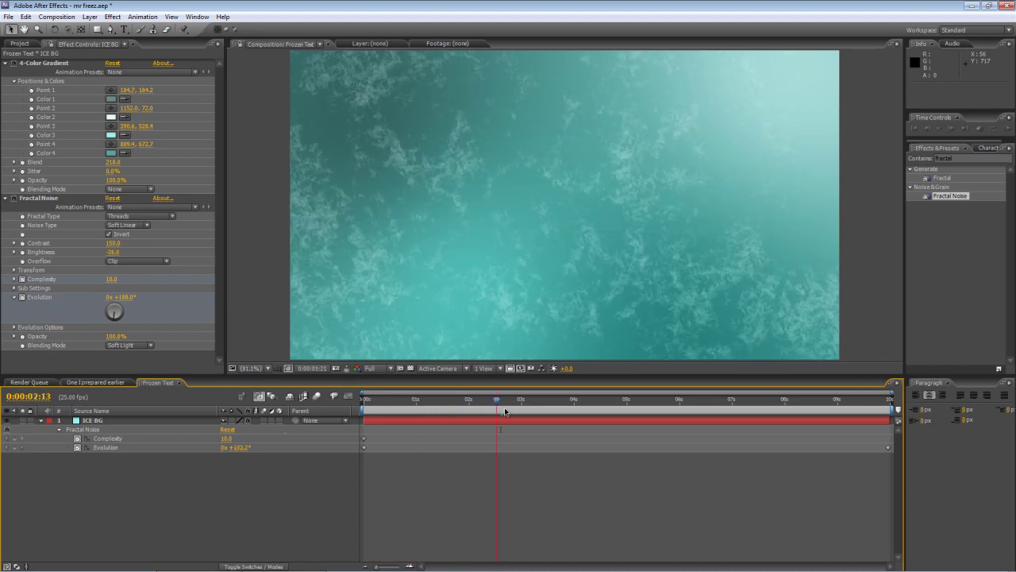
pyautogui.click(41, 420)
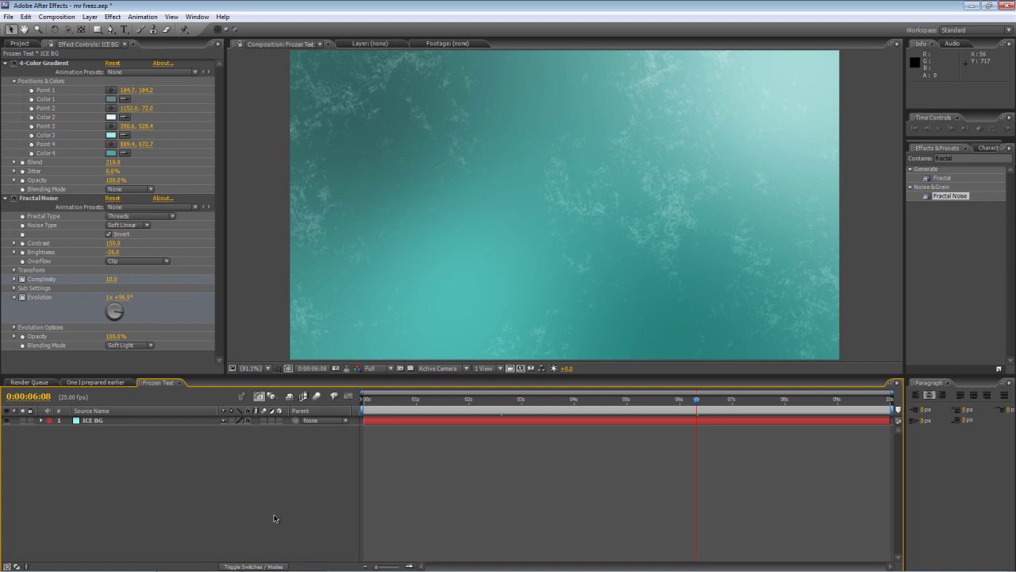
# - Add a text layer reading 'MR FREEZ' in the composition
pyautogui.click(124, 28)
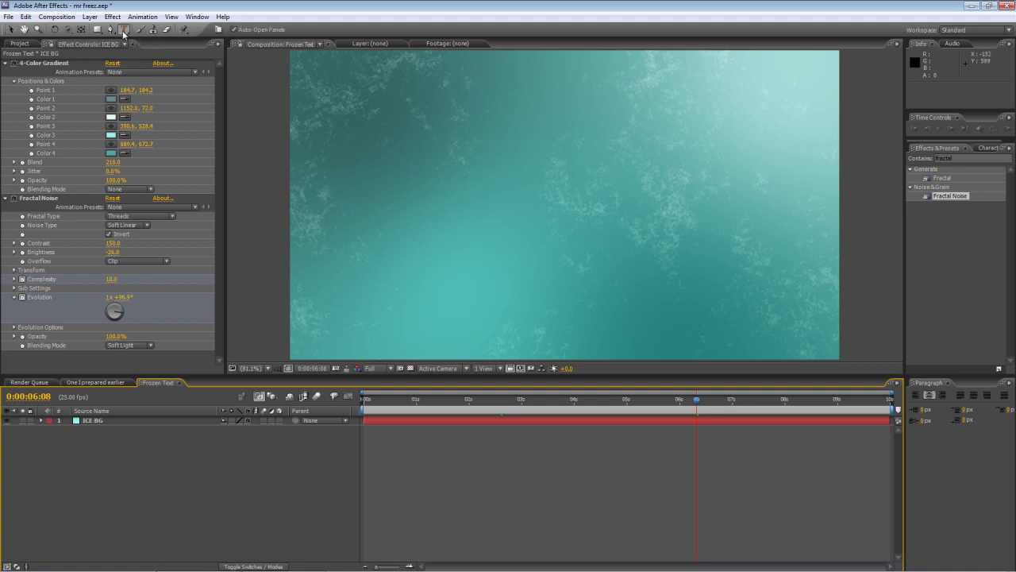
pyautogui.click(491, 214)
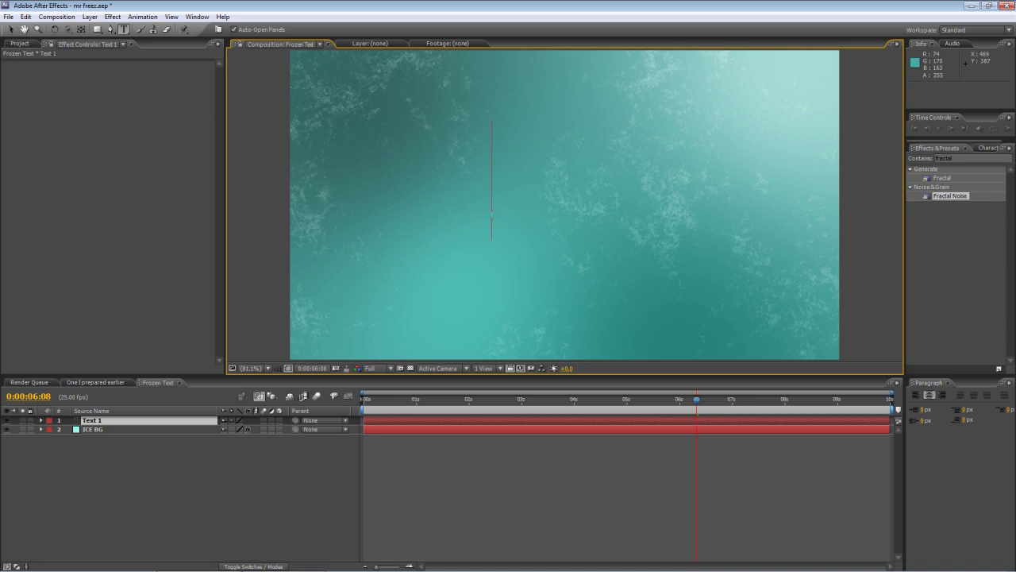
pyautogui.write('MR FG')
pyautogui.press('BackSpace')
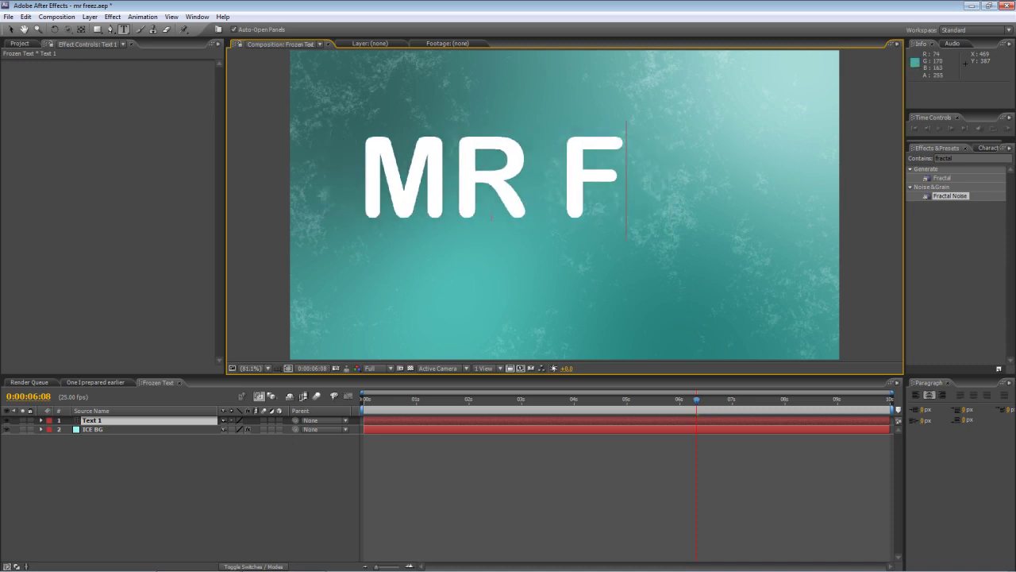
pyautogui.write('REE')
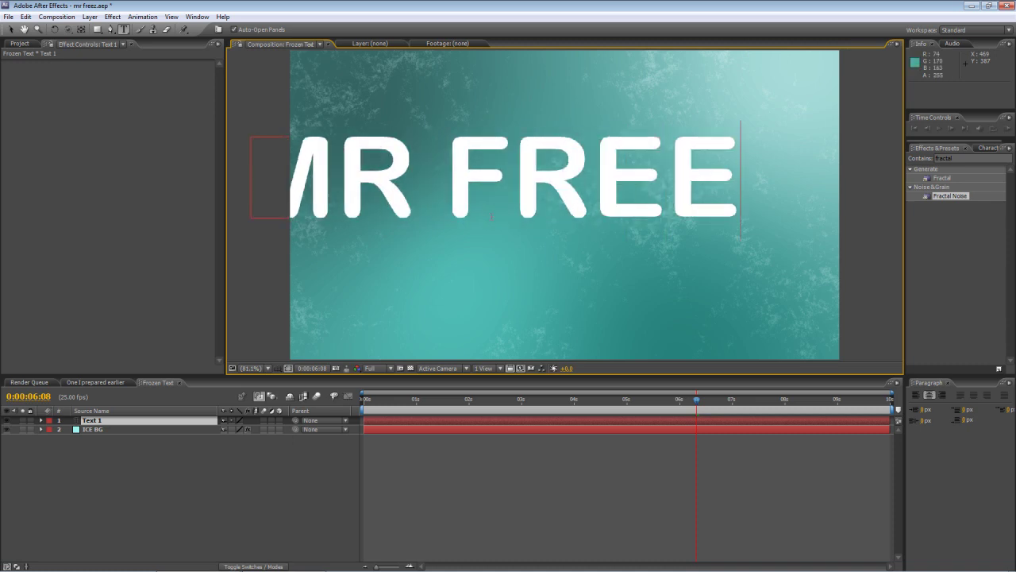
pyautogui.write('Z')
pyautogui.click(265, 496)
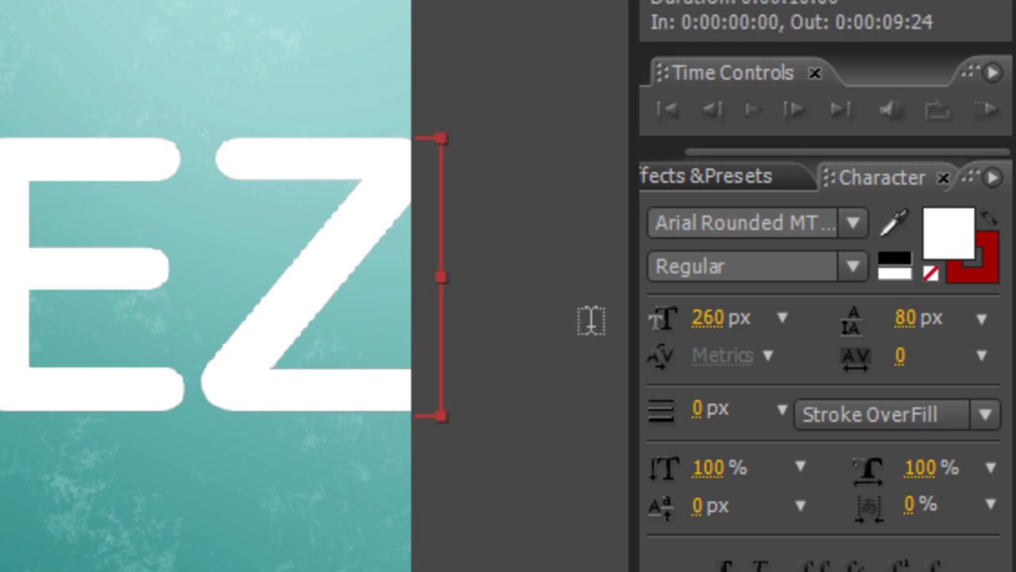
# - Set the title to 220 px and nudge it down and left to centre it
pyautogui.click(712, 317)
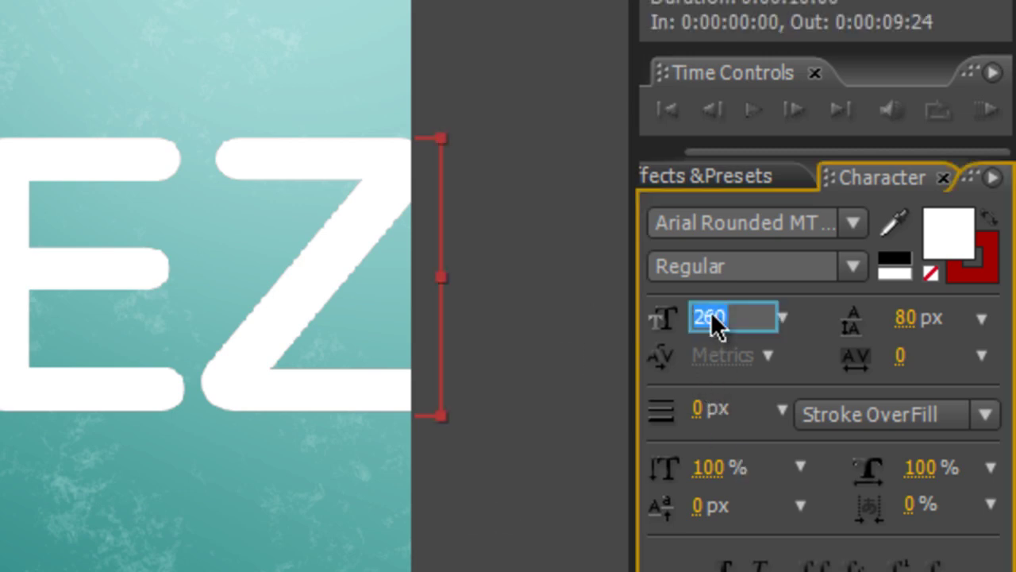
pyautogui.write('220')
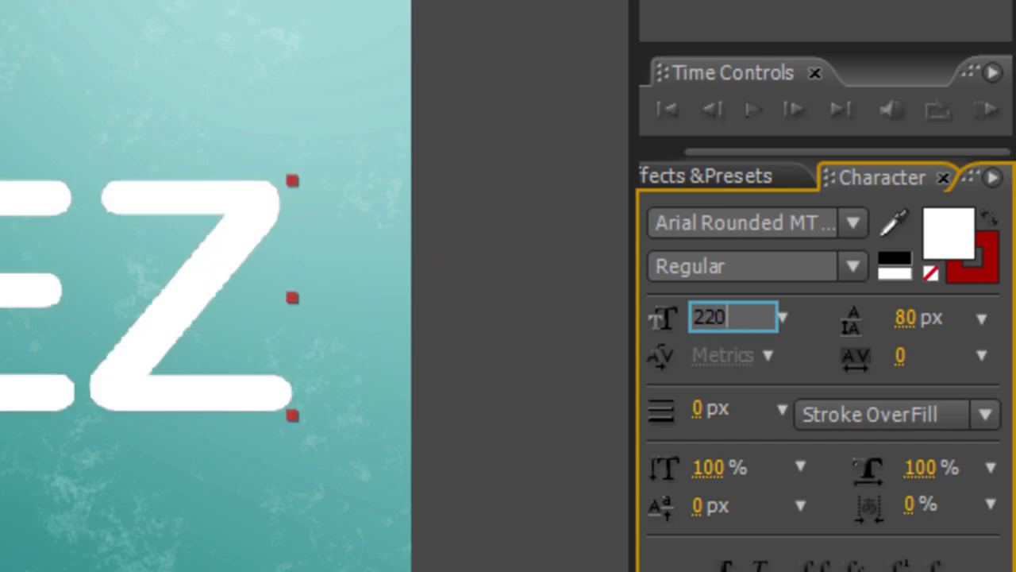
pyautogui.press('Return')
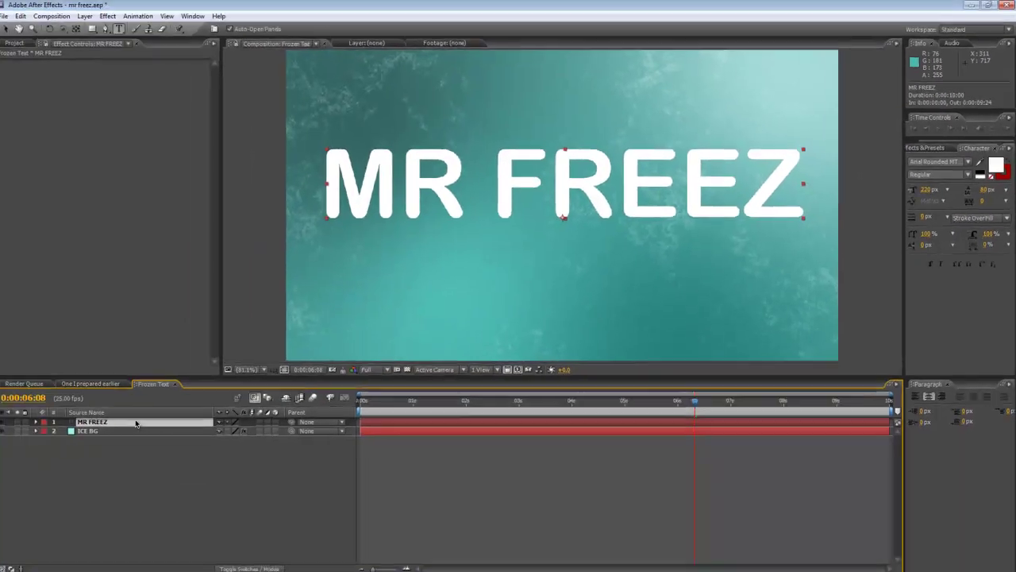
pyautogui.press("'")
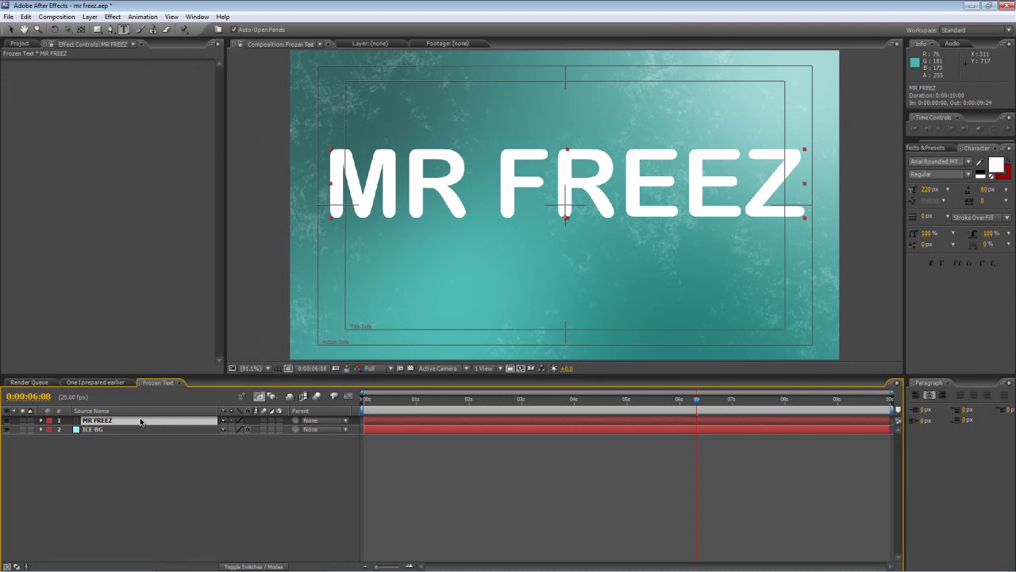
pyautogui.hotkey('shift', 'Down')
pyautogui.hotkey('shift', 'Down')
pyautogui.hotkey('shift', 'Down')
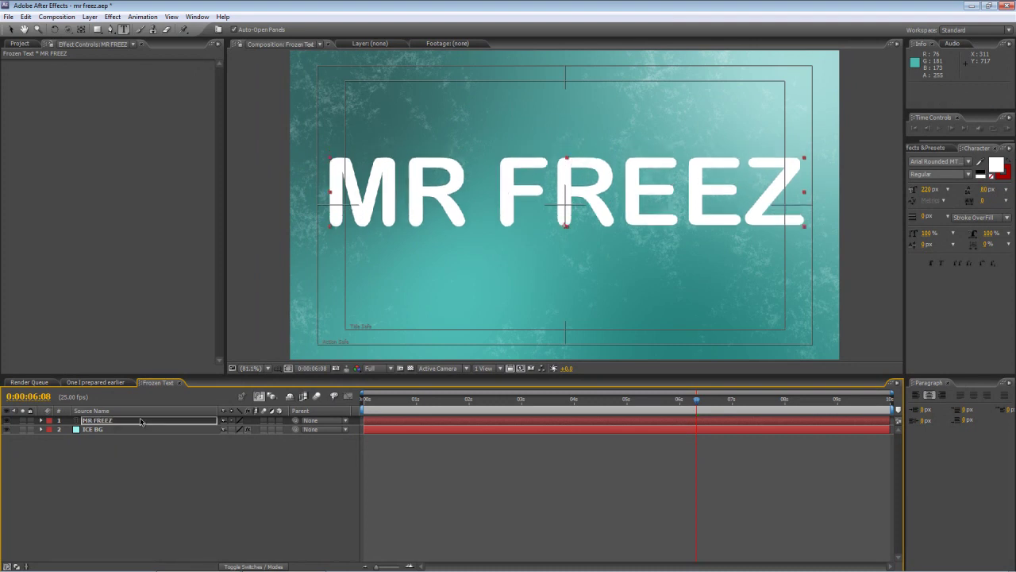
pyautogui.hotkey('shift', 'Down')
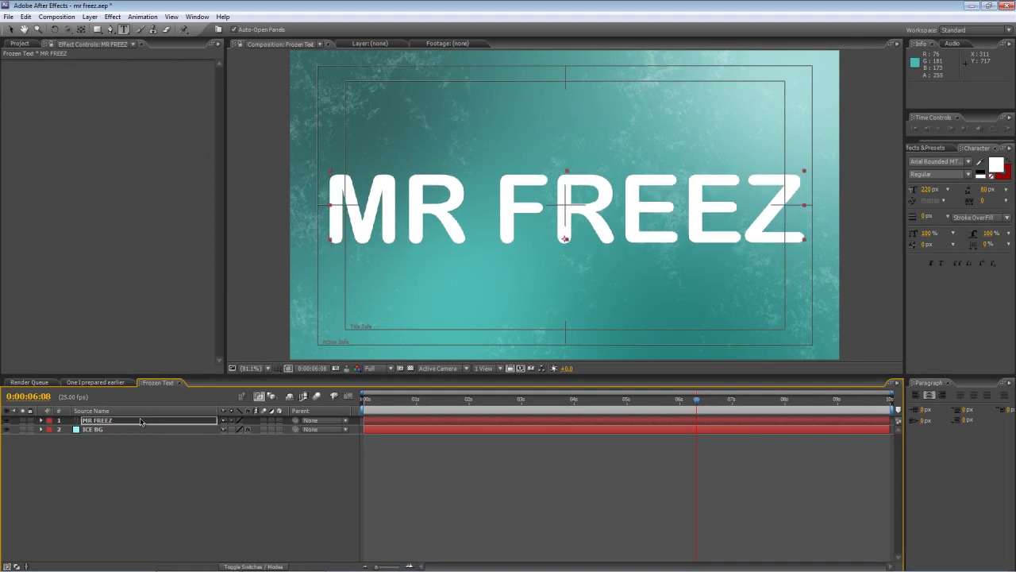
pyautogui.press('Left')
pyautogui.press('Left')
pyautogui.press('Left')
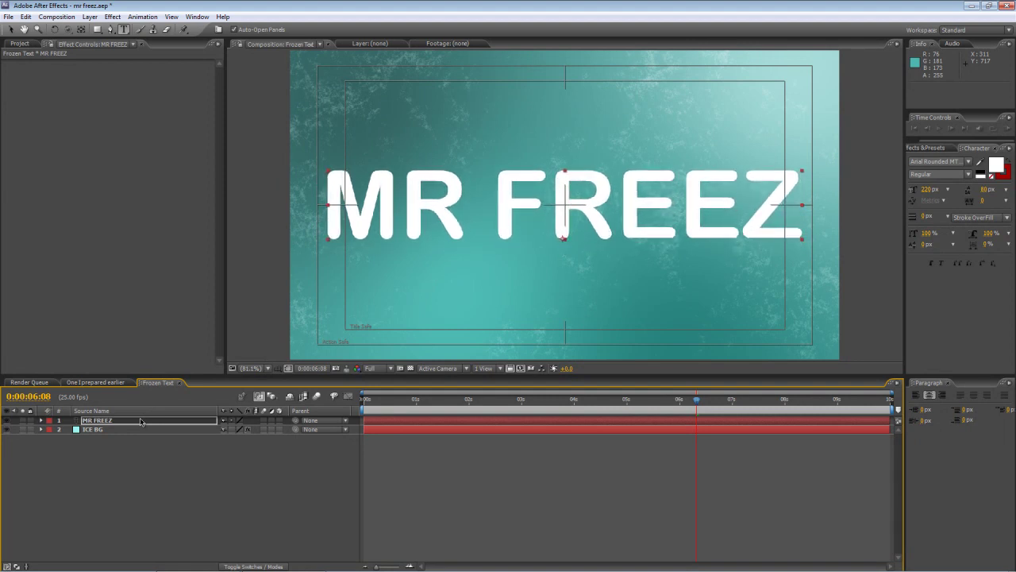
# - Fill the MR FREEZ text with pale cyan (#A6DAD9) sampled from the background
pyautogui.click(177, 481)
pyautogui.click(146, 421)
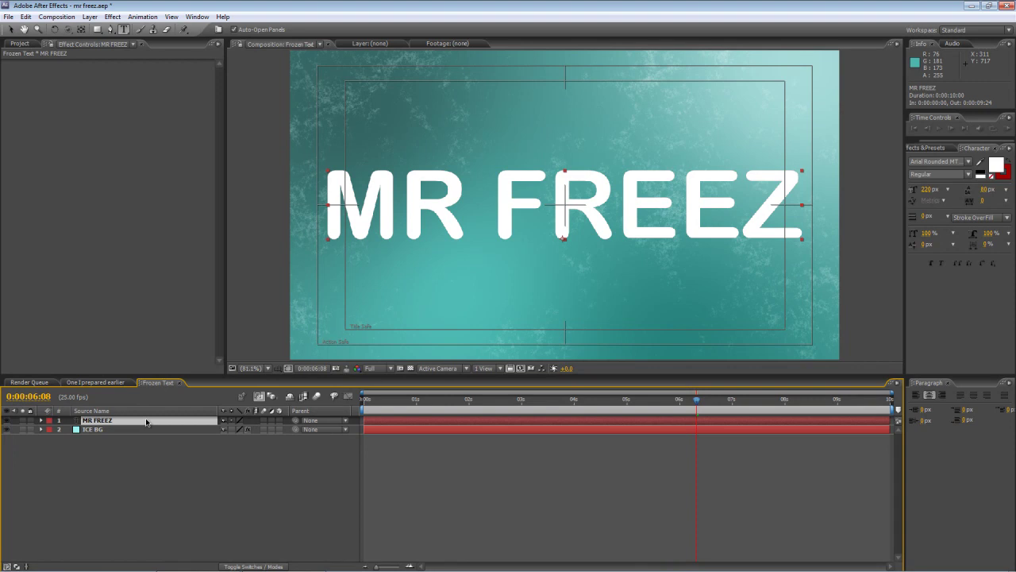
pyautogui.click(996, 164)
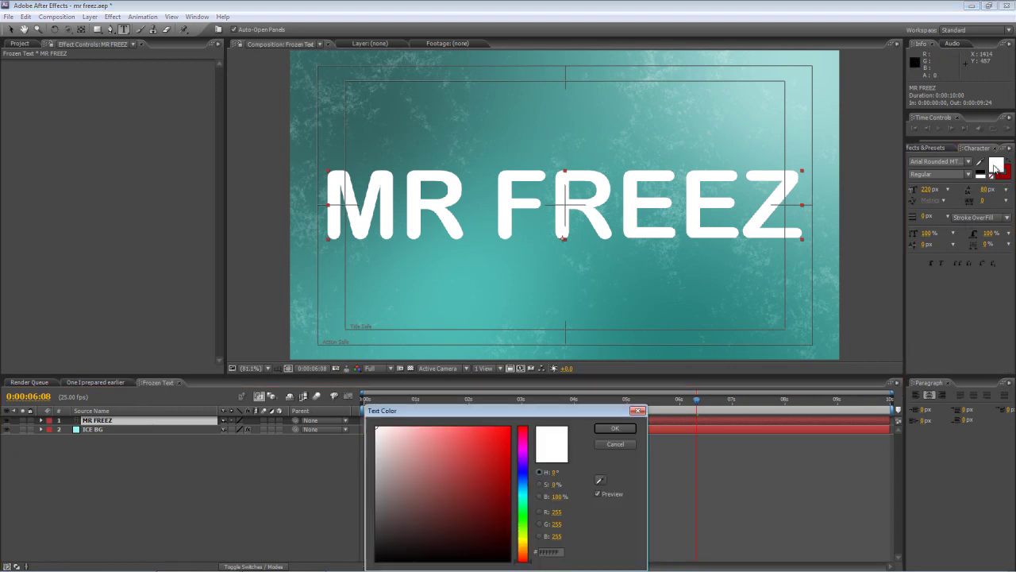
pyautogui.click(601, 479)
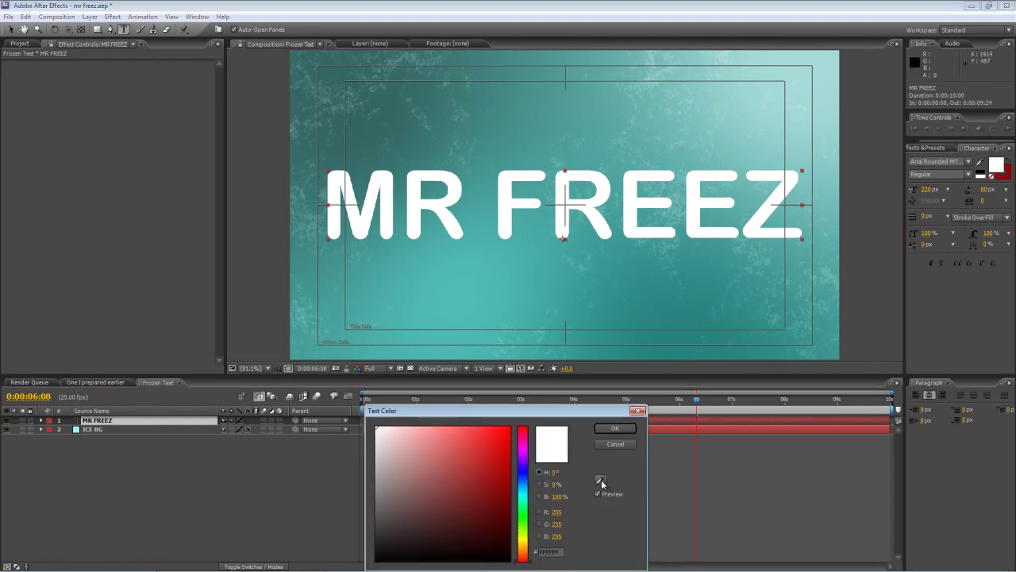
pyautogui.click(819, 64)
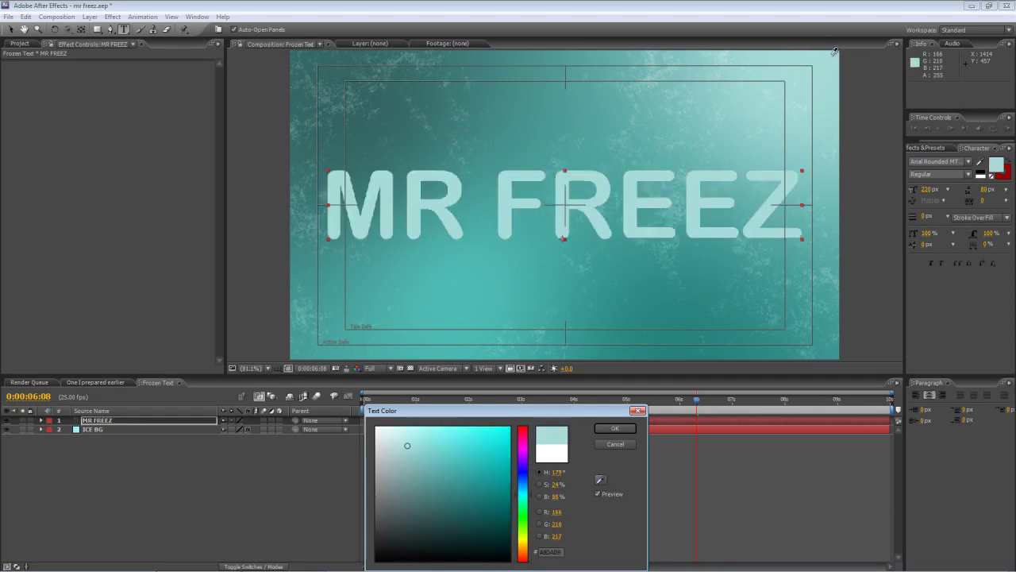
pyautogui.click(615, 428)
# - Add a Bevel and Emboss layer style to the MR FREEZ layer
pyautogui.click(164, 423)
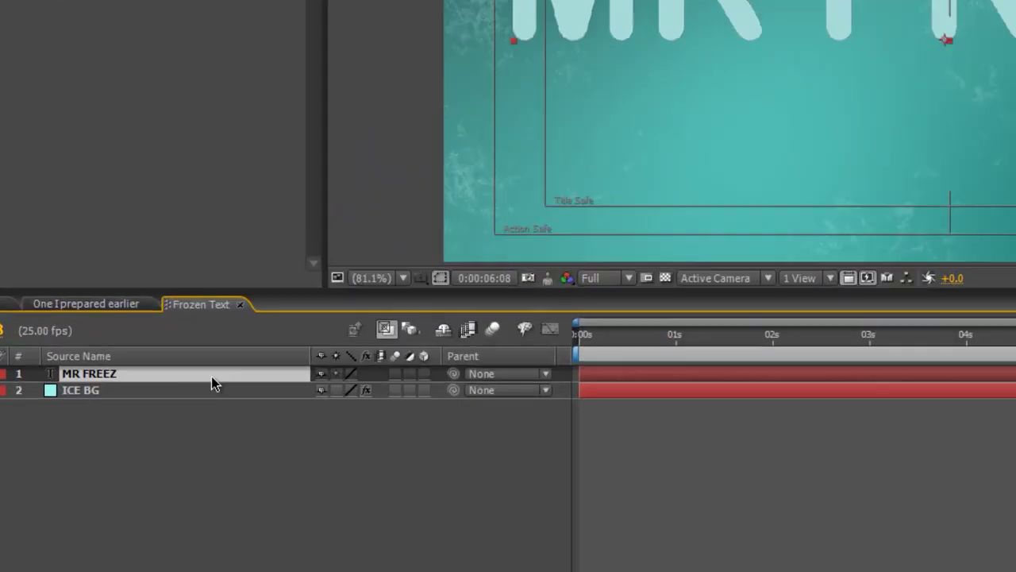
pyautogui.rightClick(164, 425)
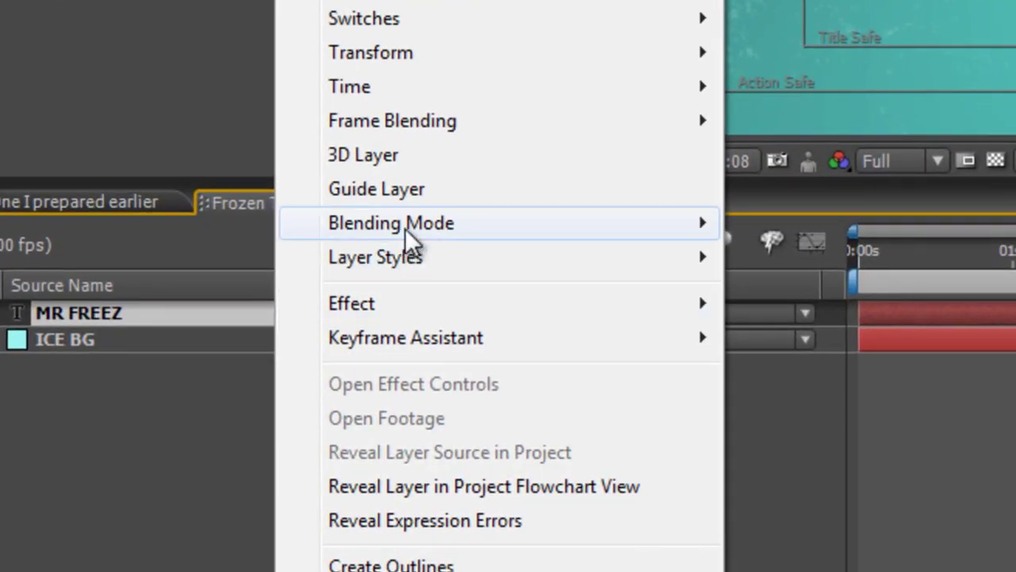
pyautogui.moveTo(413, 259)
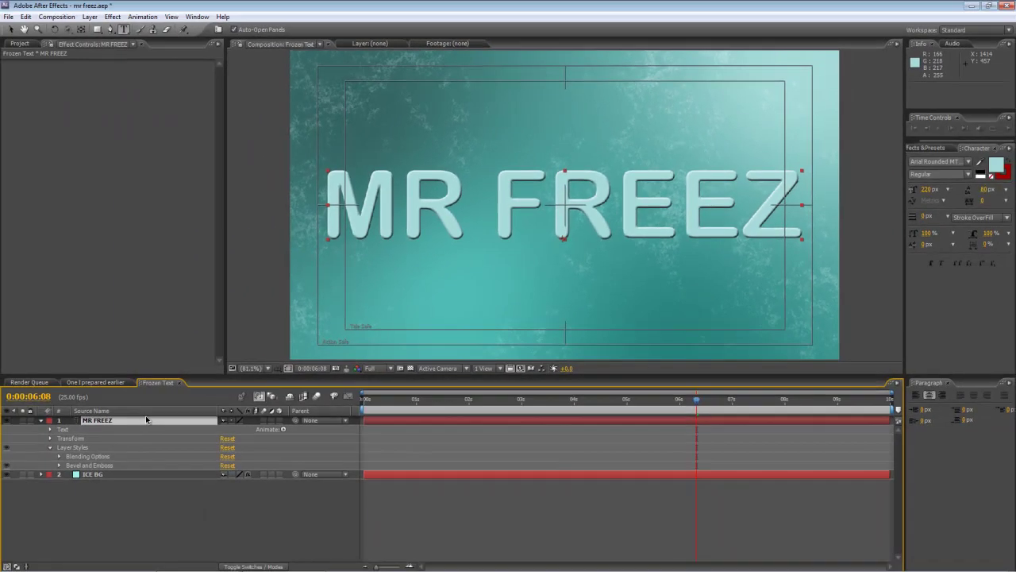
# - Set the bevel Size to 15 and give it a white shadow in Screen mode
pyautogui.click(58, 466)
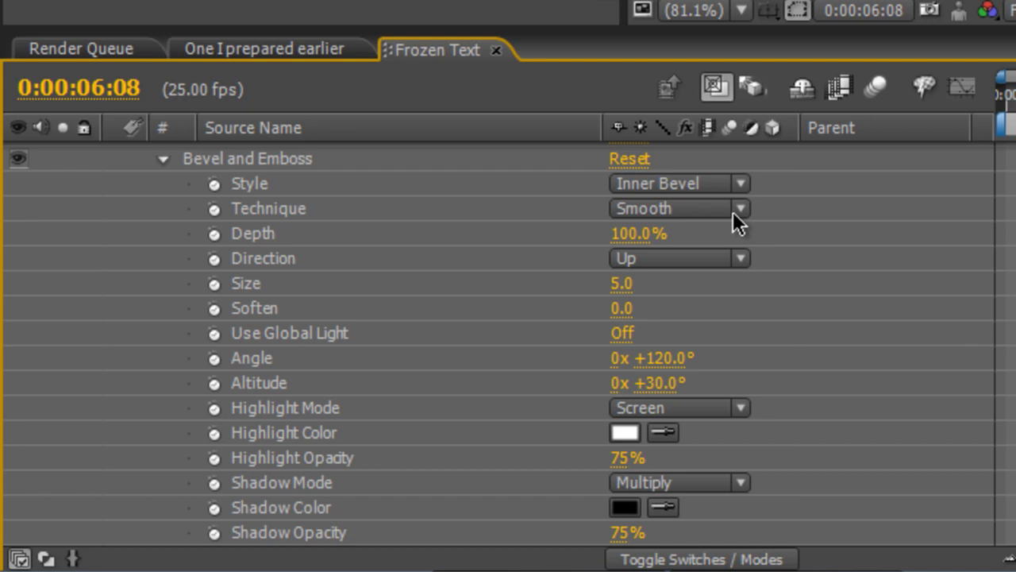
pyautogui.moveTo(617, 286); pyautogui.dragTo(638, 297)
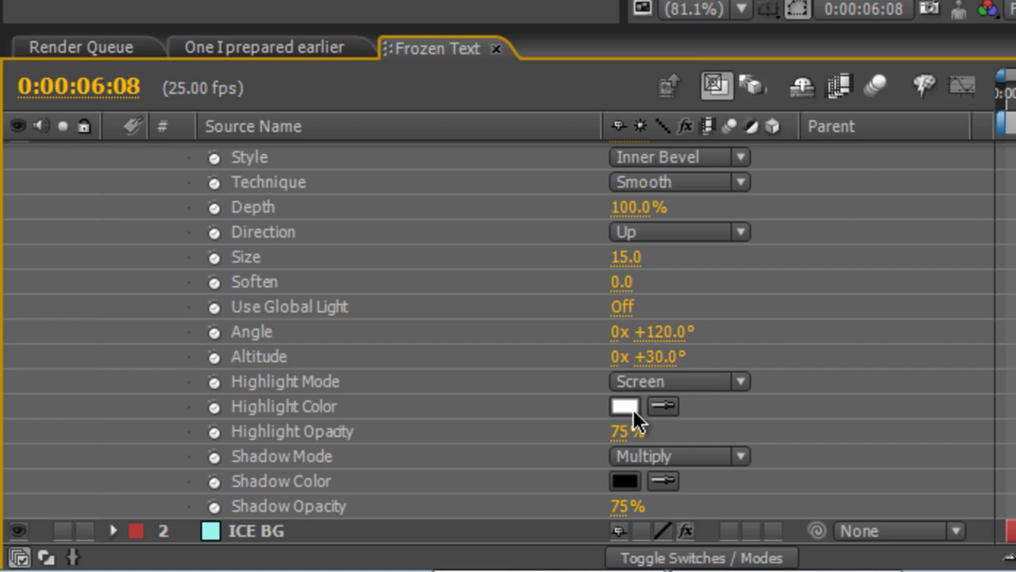
pyautogui.click(625, 480)
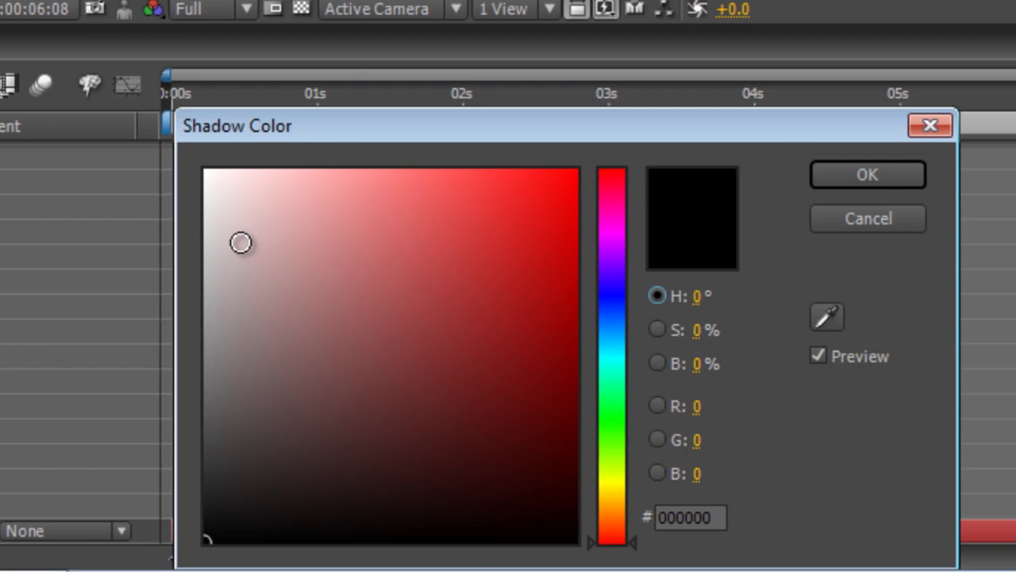
pyautogui.click(205, 169)
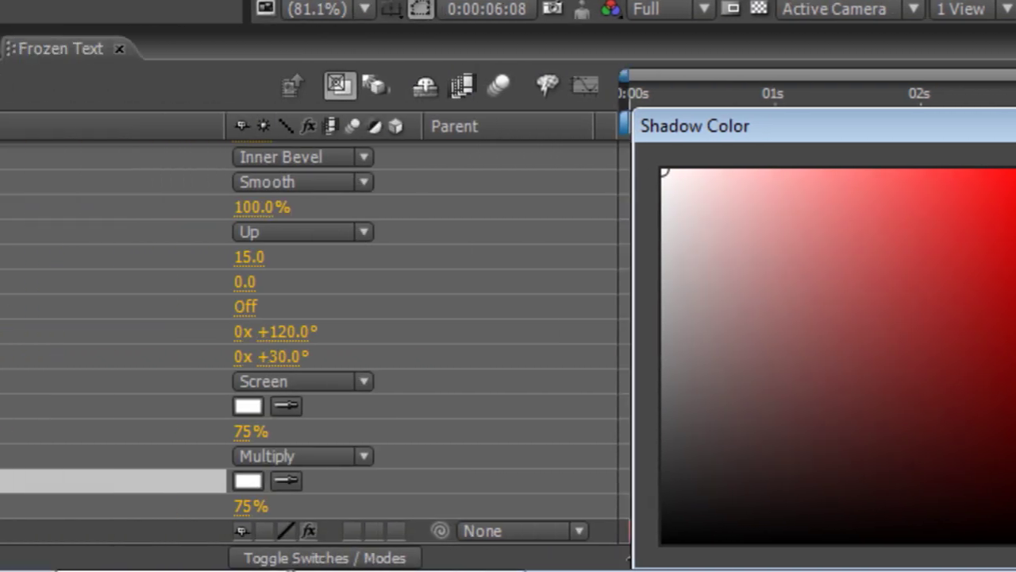
pyautogui.press('Return')
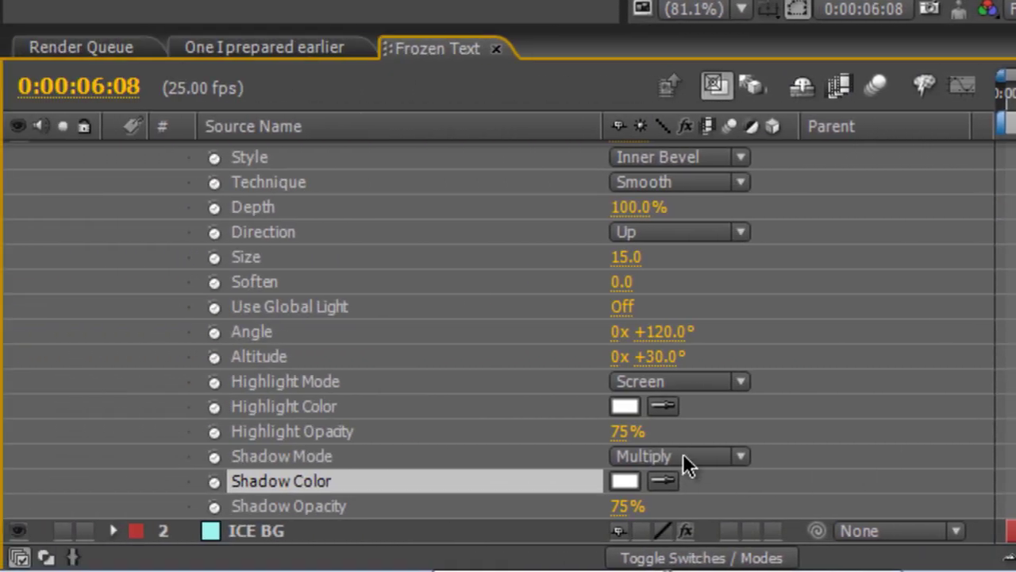
pyautogui.click(305, 456)
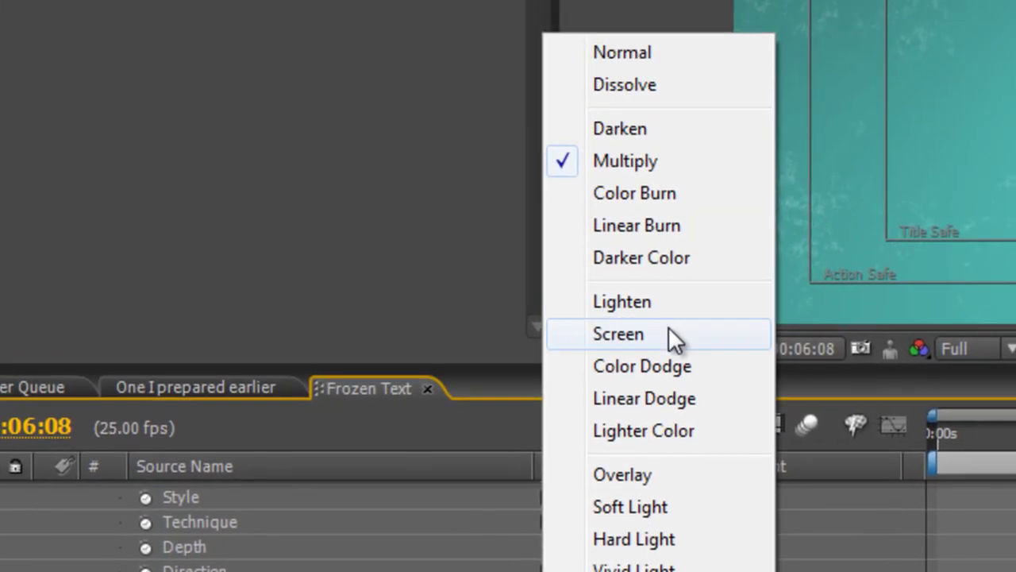
pyautogui.click(672, 335)
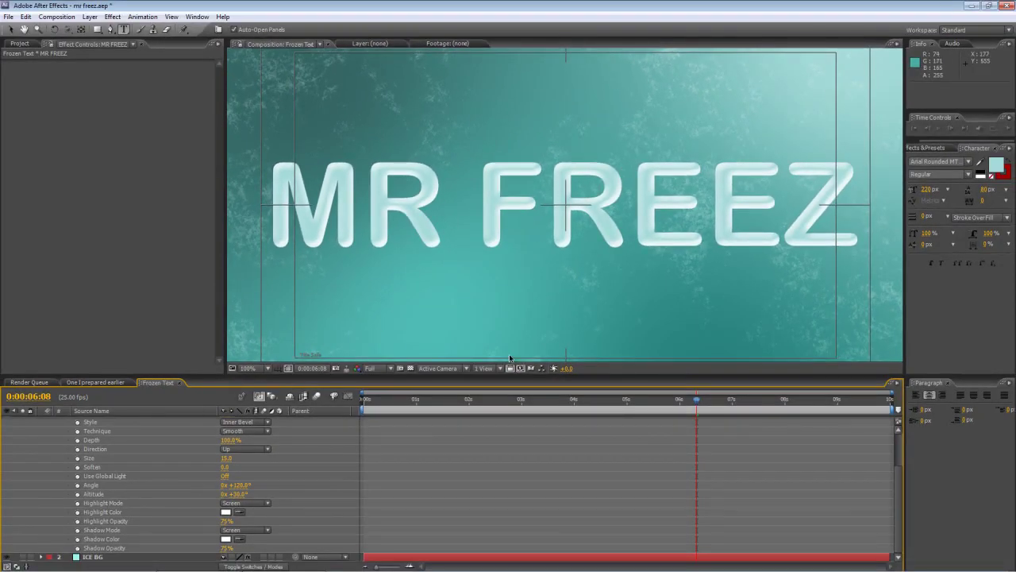
# - Set the MR FREEZ layer's blending mode to Soft Light
pyautogui.scroll(-2, 525, 317)
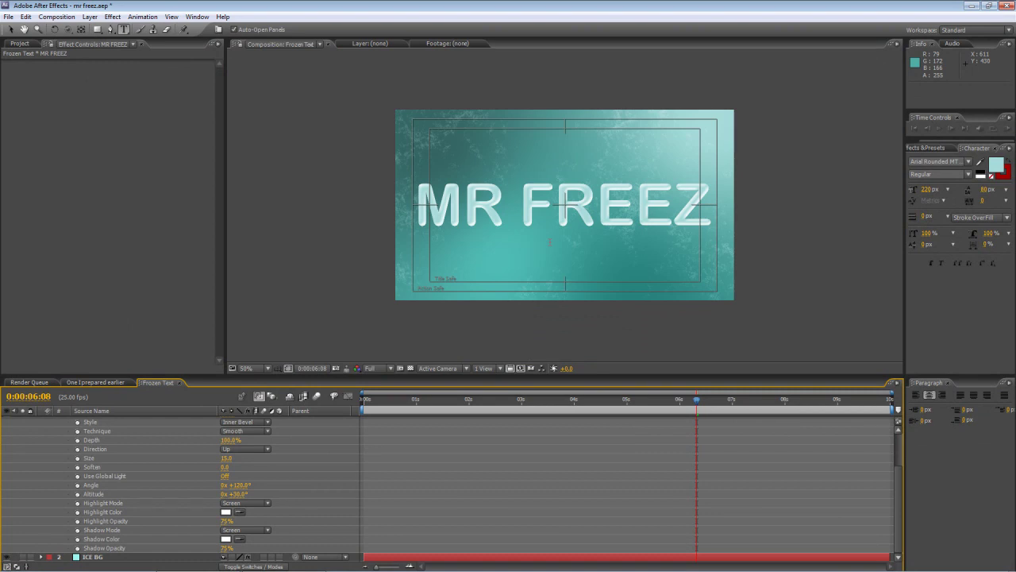
pyautogui.press('u')
pyautogui.rightClick(131, 420)
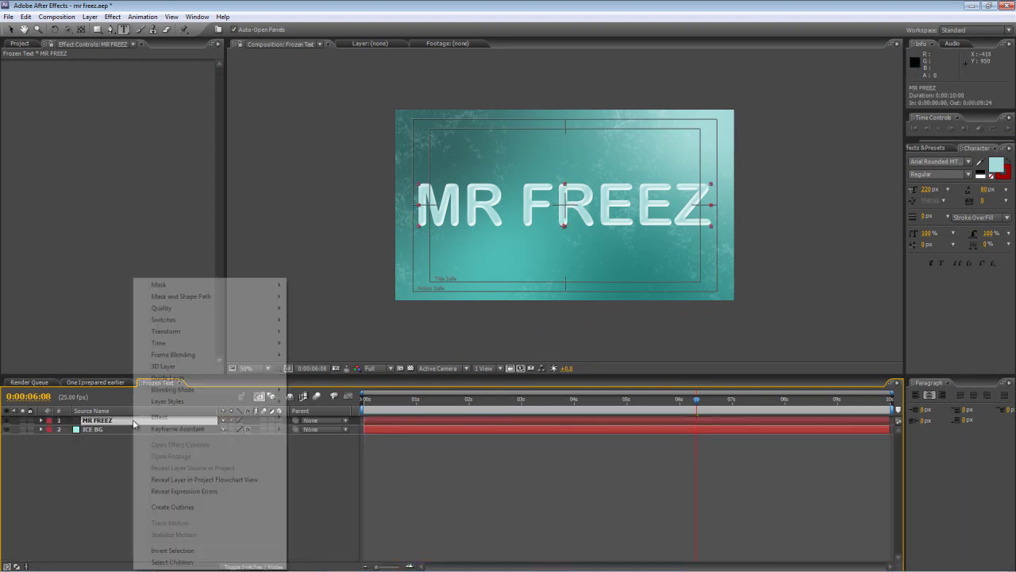
pyautogui.moveTo(169, 389)
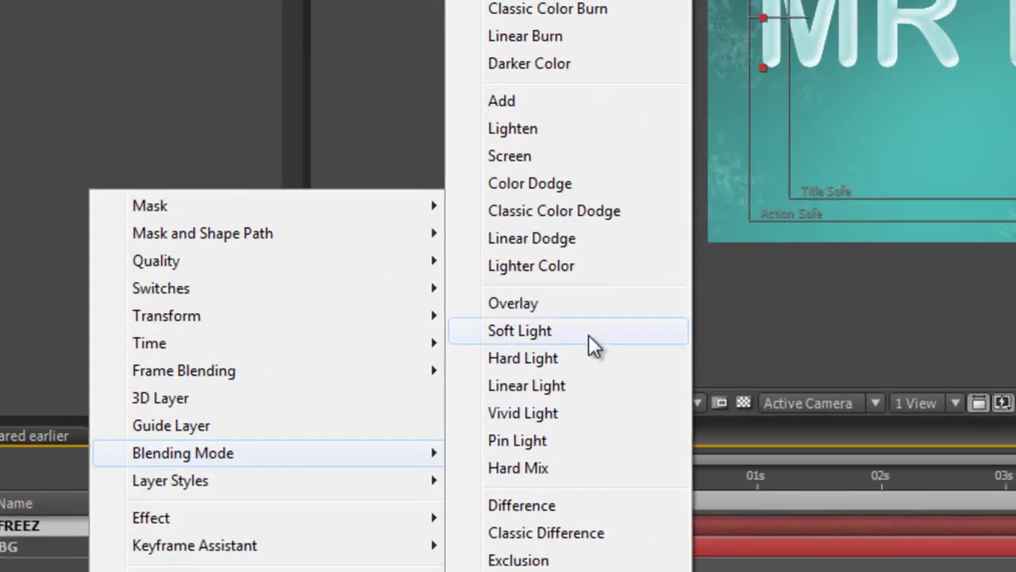
pyautogui.click(342, 339)
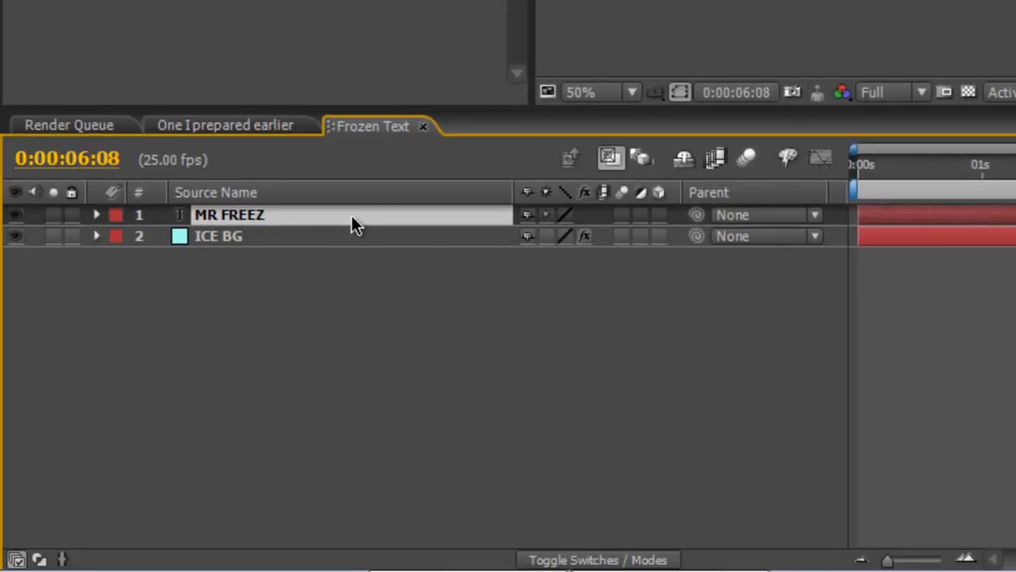
# - Add an Outer Glow layer style to the title and expand its settings
pyautogui.rightClick(353, 217)
pyautogui.moveTo(515, 182)
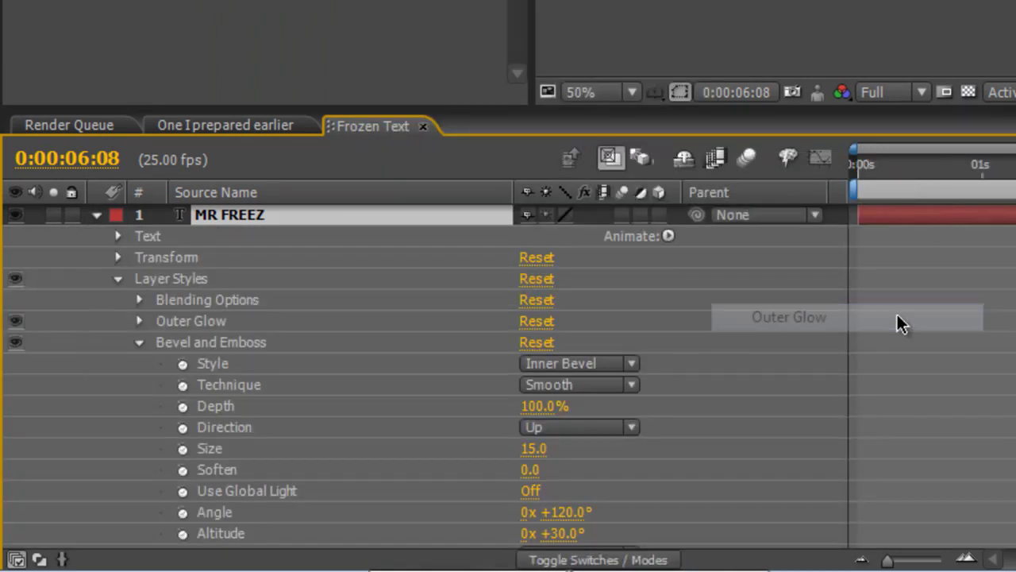
pyautogui.moveTo(900, 324); pyautogui.dragTo(900, 324)
pyautogui.click(735, 359)
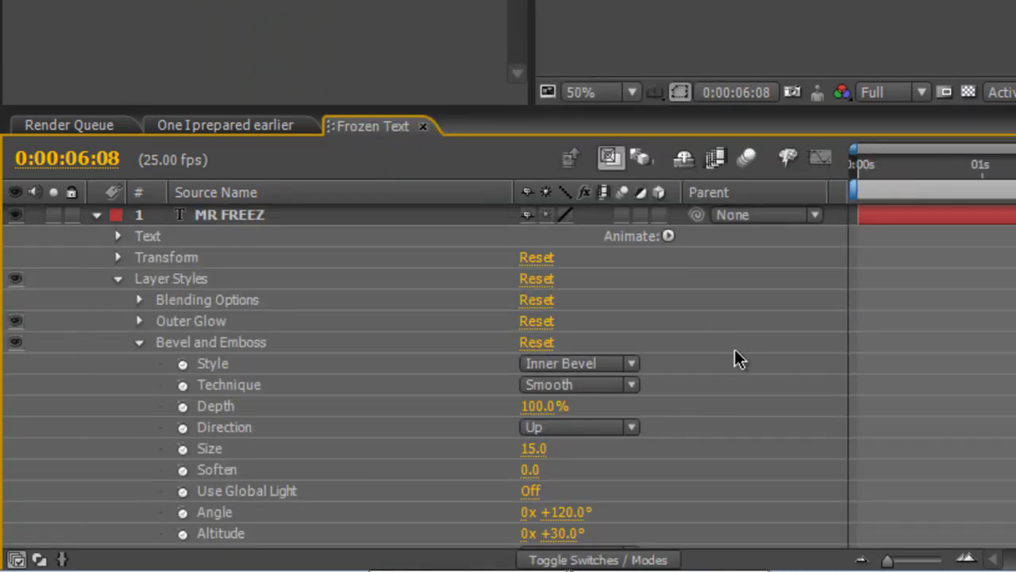
pyautogui.scroll(-3, 138, 346)
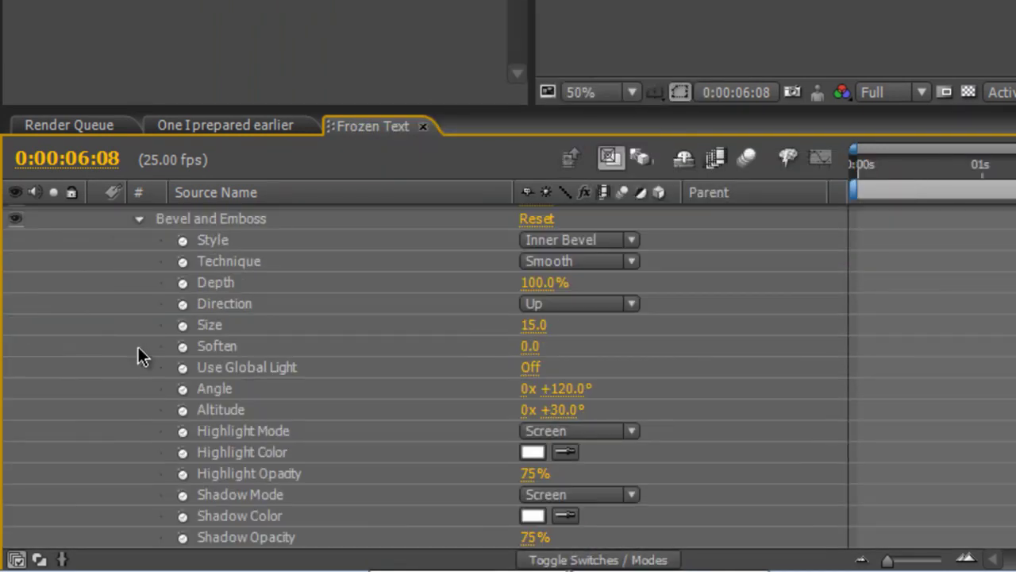
pyautogui.click(139, 216)
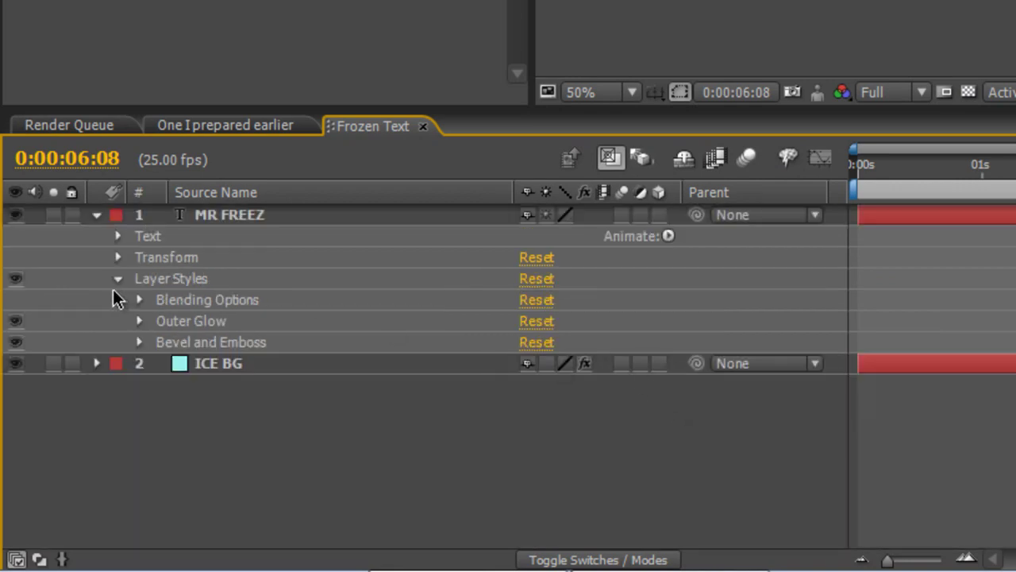
pyautogui.click(139, 320)
pyautogui.scroll(-1, 209, 334)
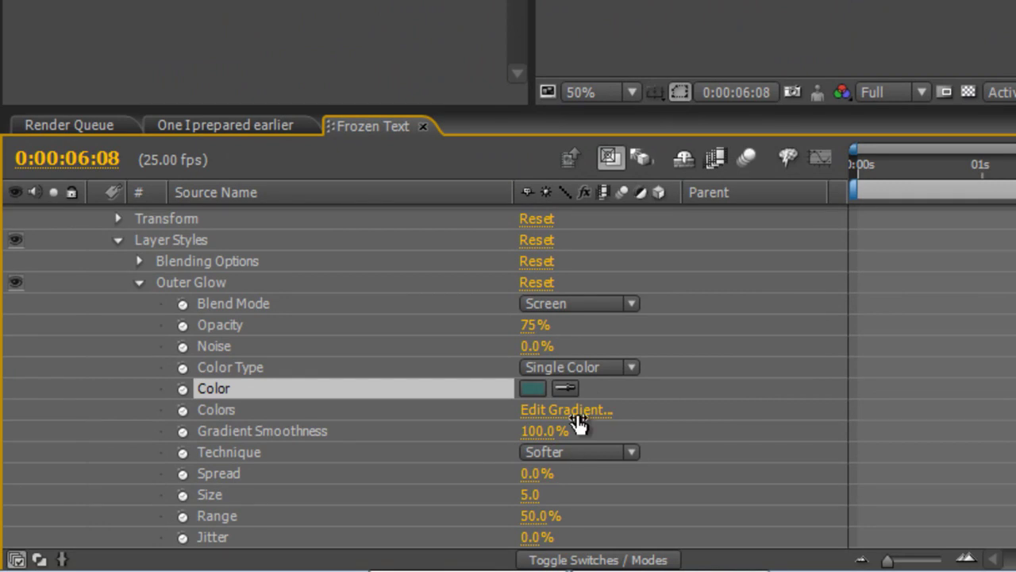
# - Set the Outer Glow to Color Burn, Size 20, Opacity 24%
pyautogui.click(579, 302)
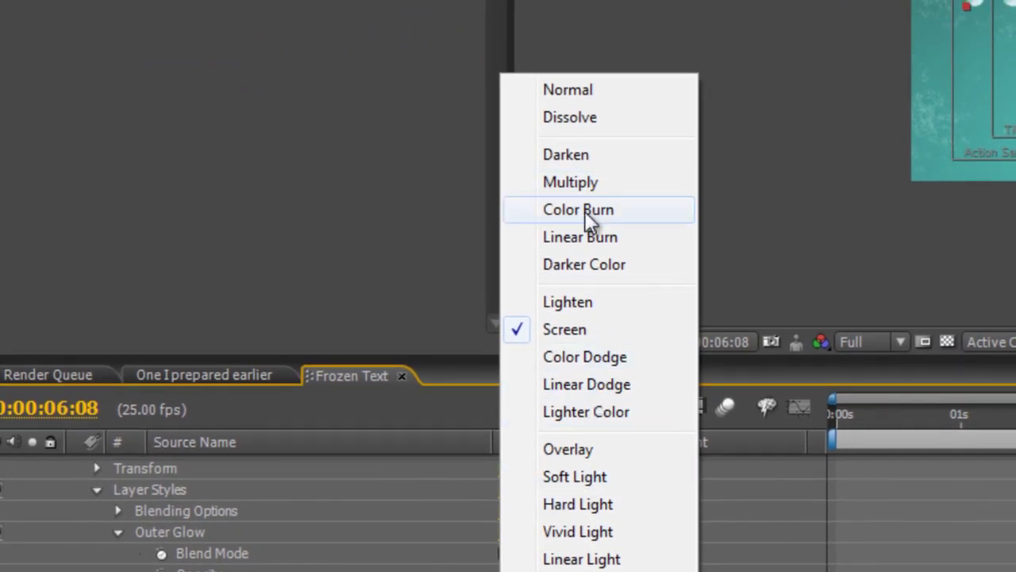
pyautogui.click(586, 211)
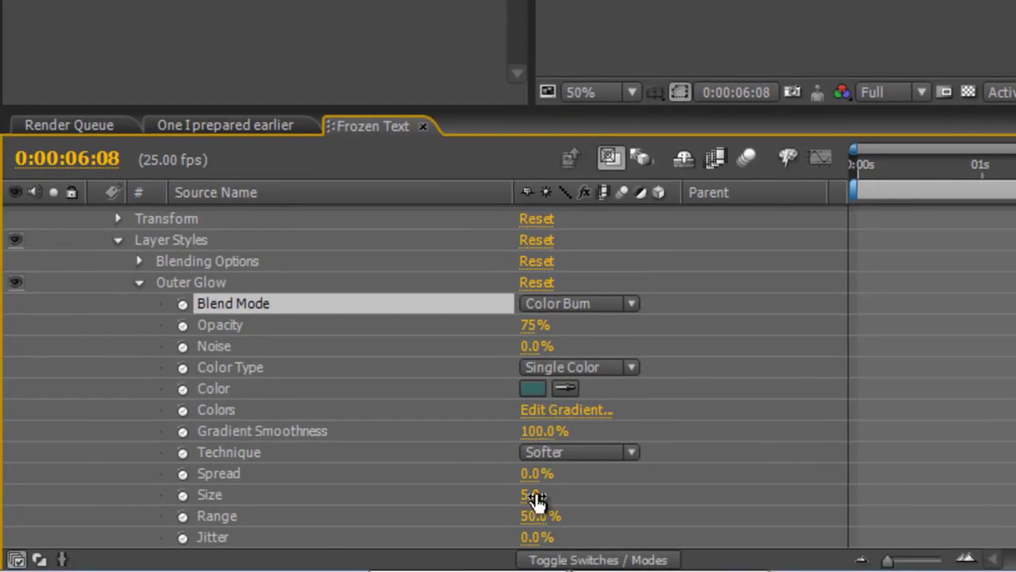
pyautogui.moveTo(530, 497); pyautogui.dragTo(548, 493)
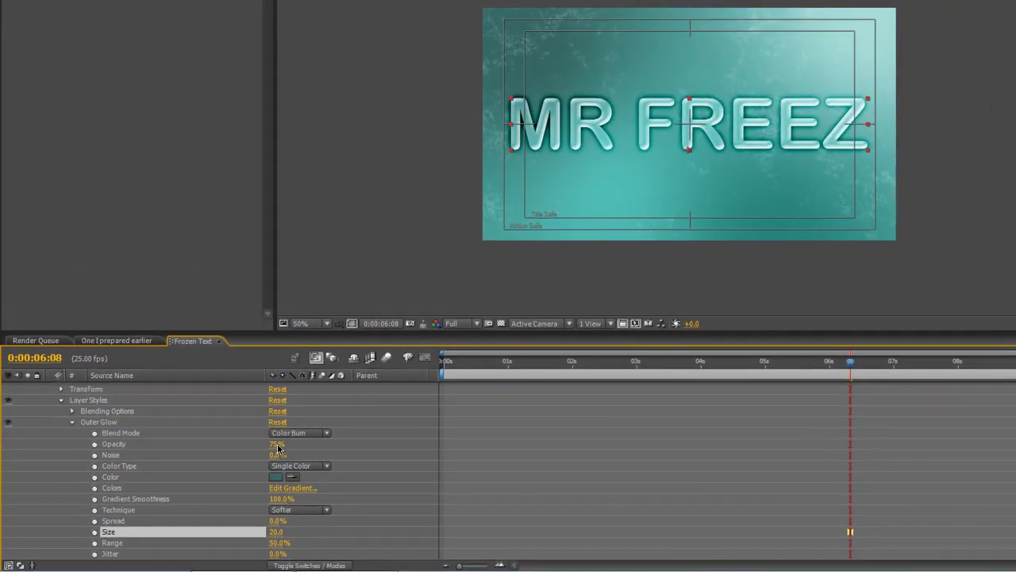
pyautogui.moveTo(278, 446); pyautogui.dragTo(246, 446)
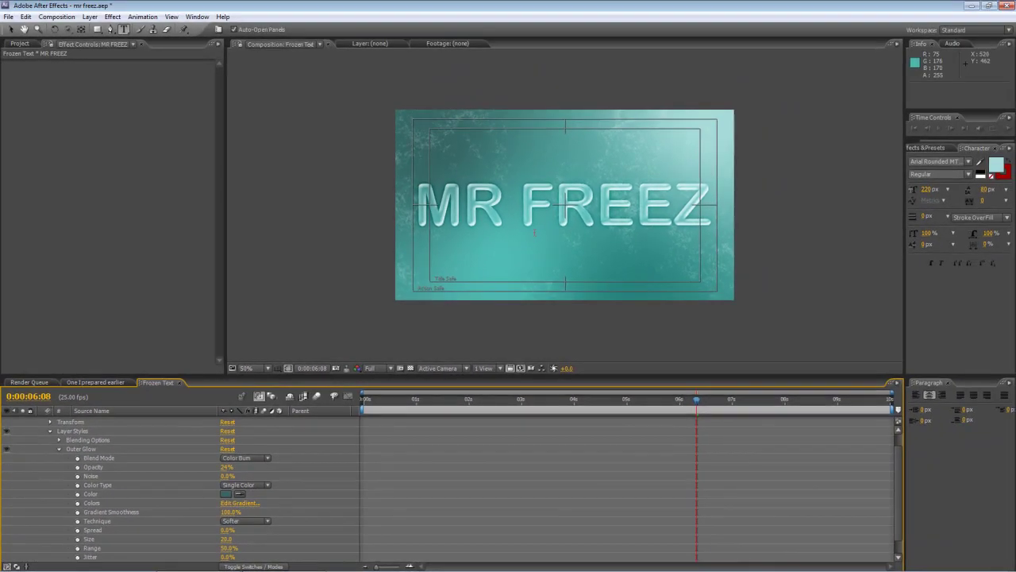
pyautogui.click(241, 489)
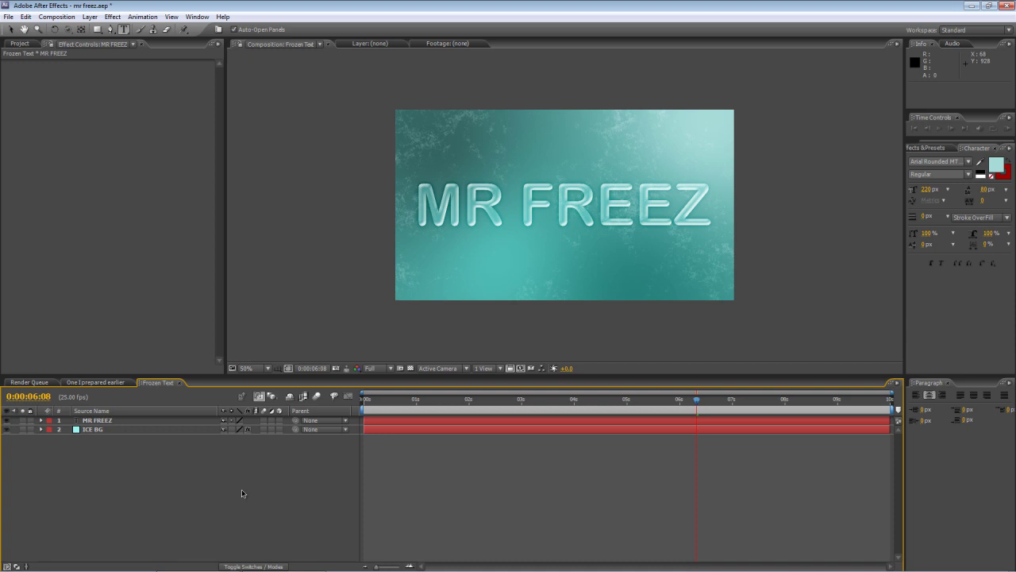
# - Duplicate the MR FREEZ text layer and delete the layer styles from the top copy
pyautogui.click(129, 421)
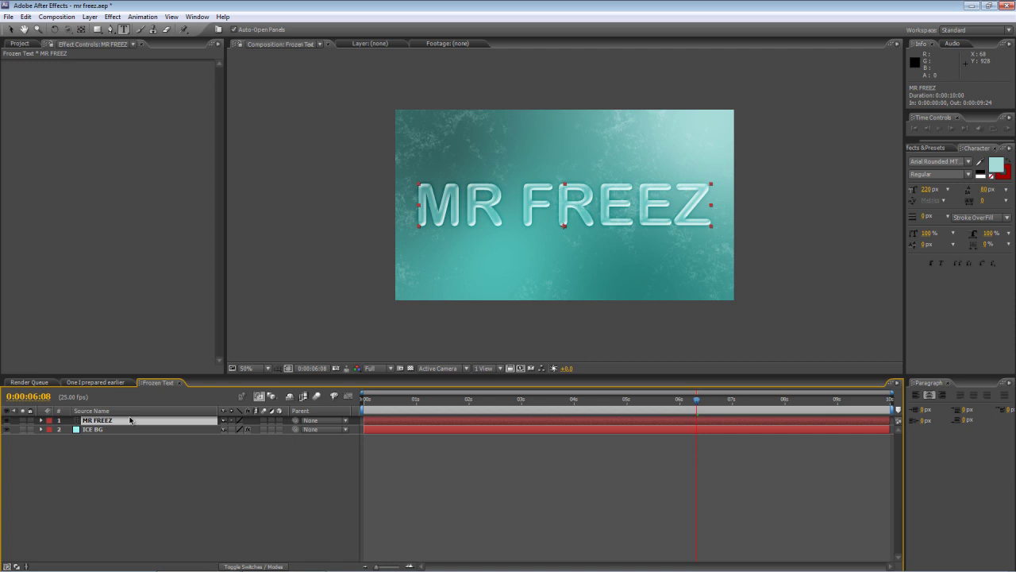
pyautogui.hotkey('ctrl', 'd')
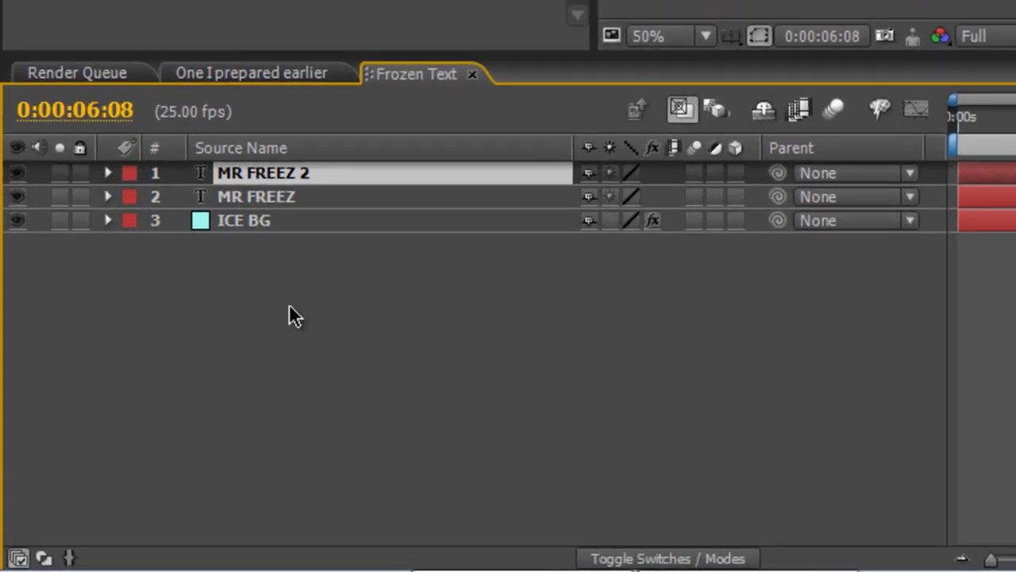
pyautogui.click(107, 172)
pyautogui.click(227, 249)
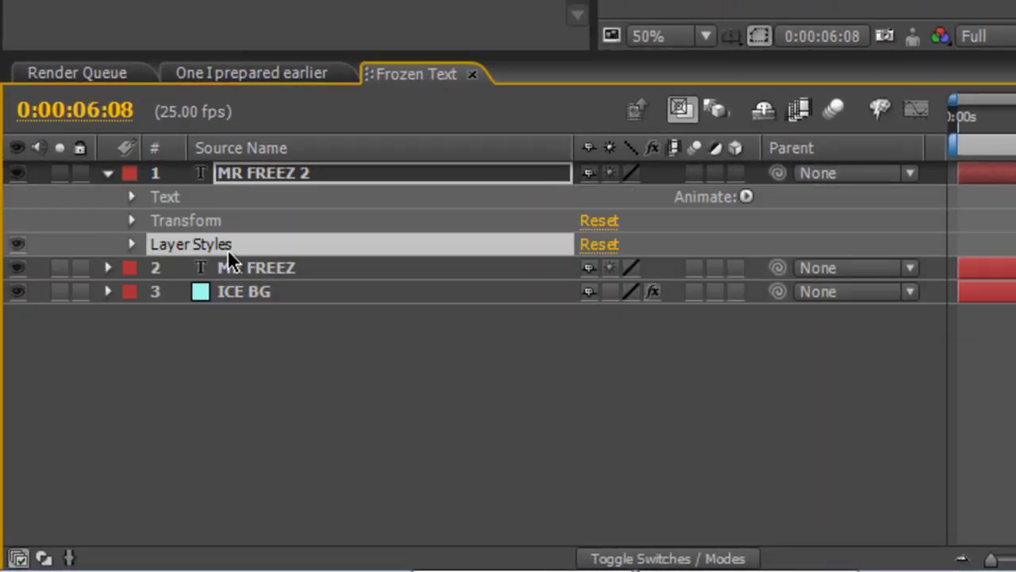
pyautogui.press('Delete')
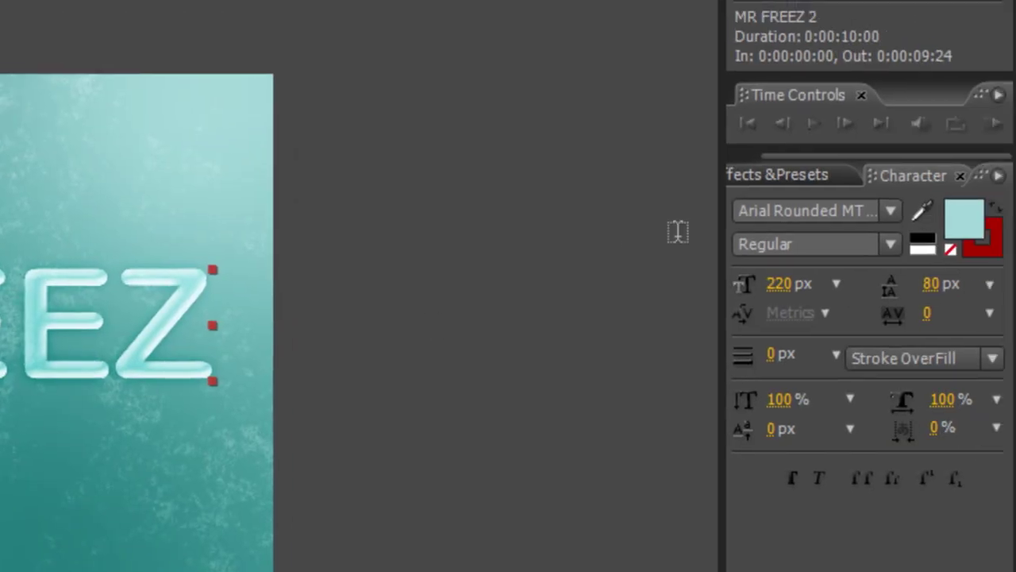
# - Change the copy's text fill colour to white (FFFFFF)
pyautogui.click(973, 221)
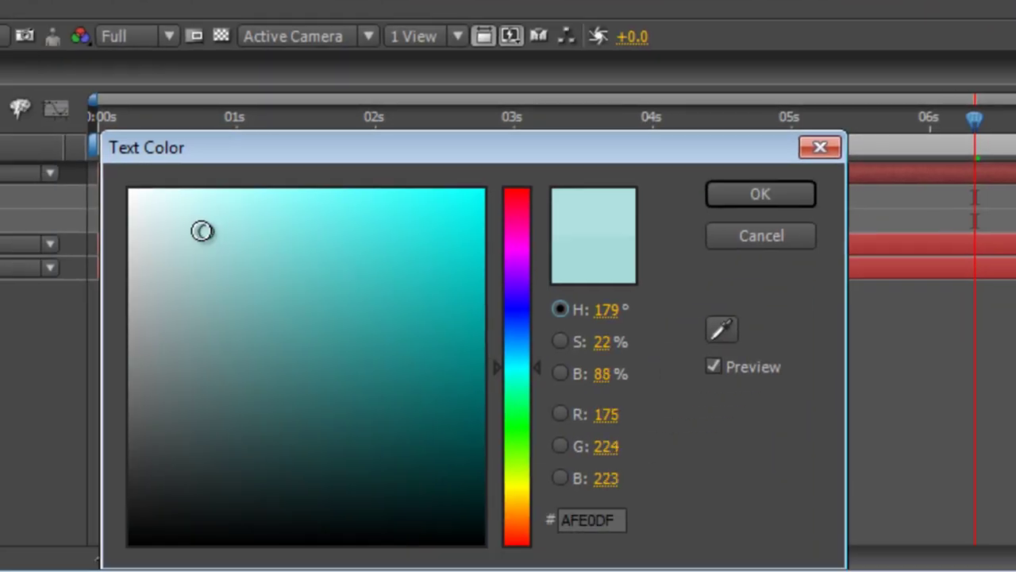
pyautogui.moveTo(201, 230); pyautogui.dragTo(63, 151)
pyautogui.click(758, 195)
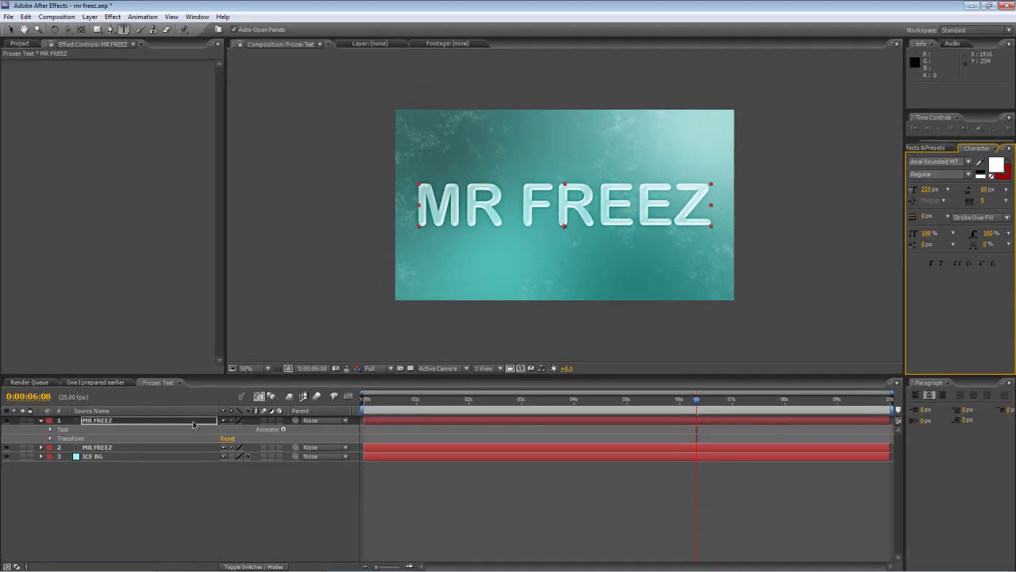
pyautogui.click(193, 424)
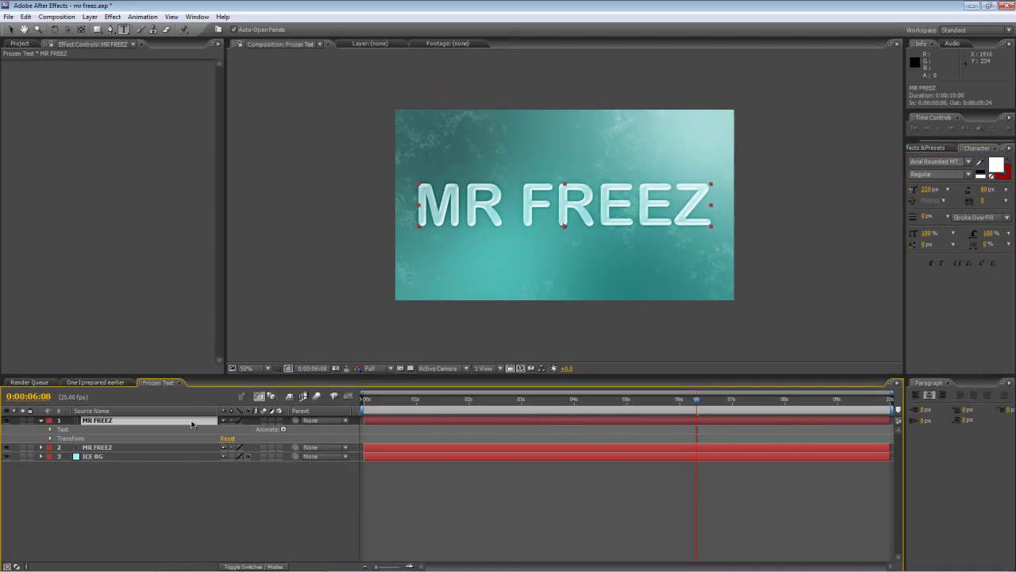
# - Draw a RotoBezier mask across the upper half of the white MR FREEZ copy, feathered 10 px
pyautogui.click(111, 30)
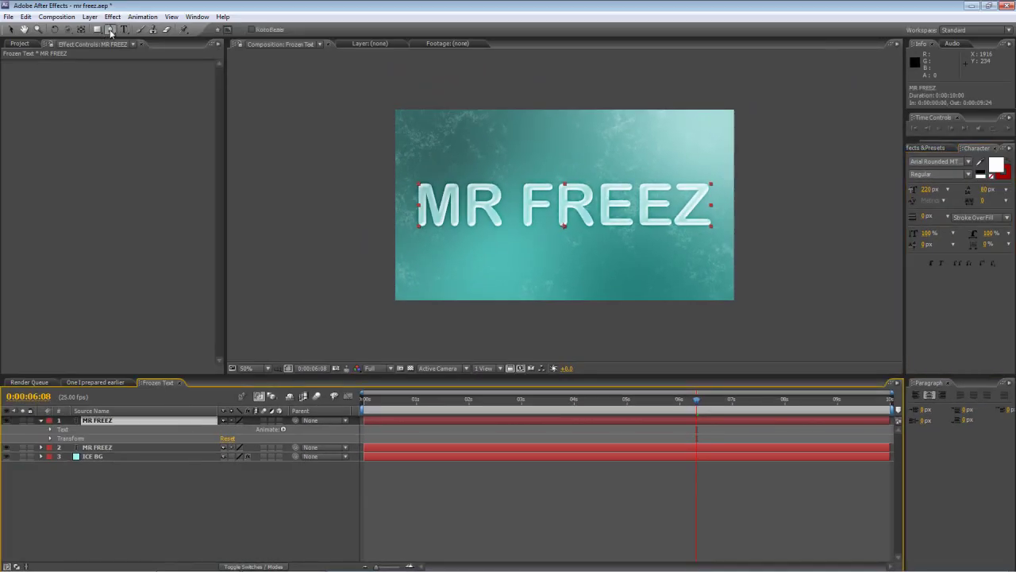
pyautogui.click(374, 156)
pyautogui.click(763, 145)
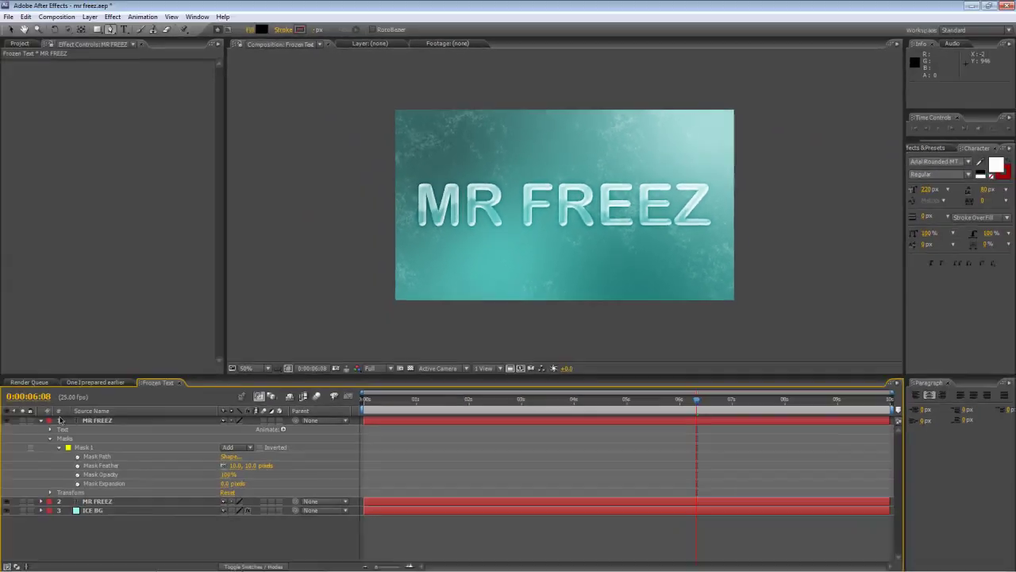
pyautogui.press('u')
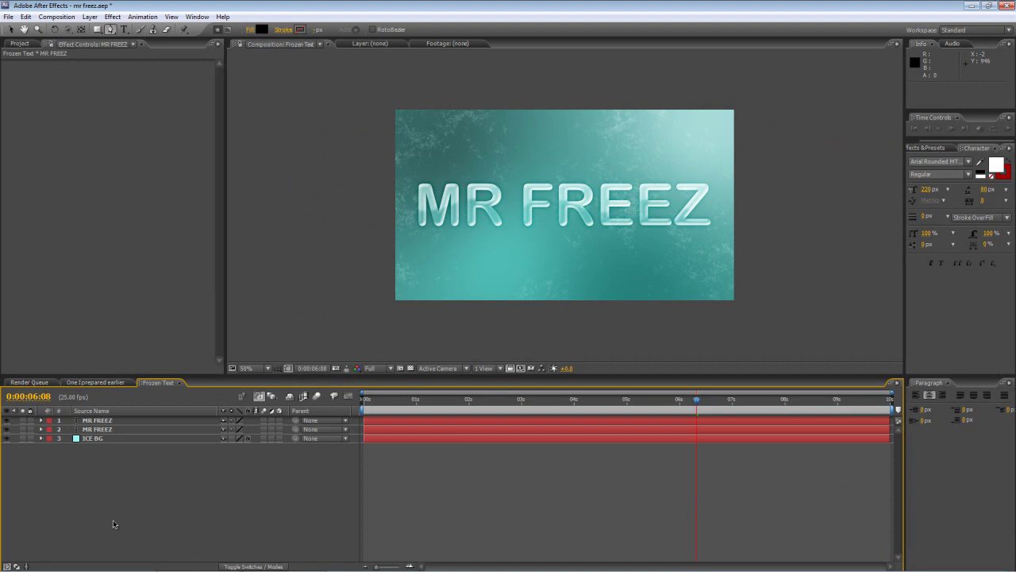
# - Duplicate the masked text layer and apply Fast Blur to the new MR FREEZ 2 copy
pyautogui.click(115, 422)
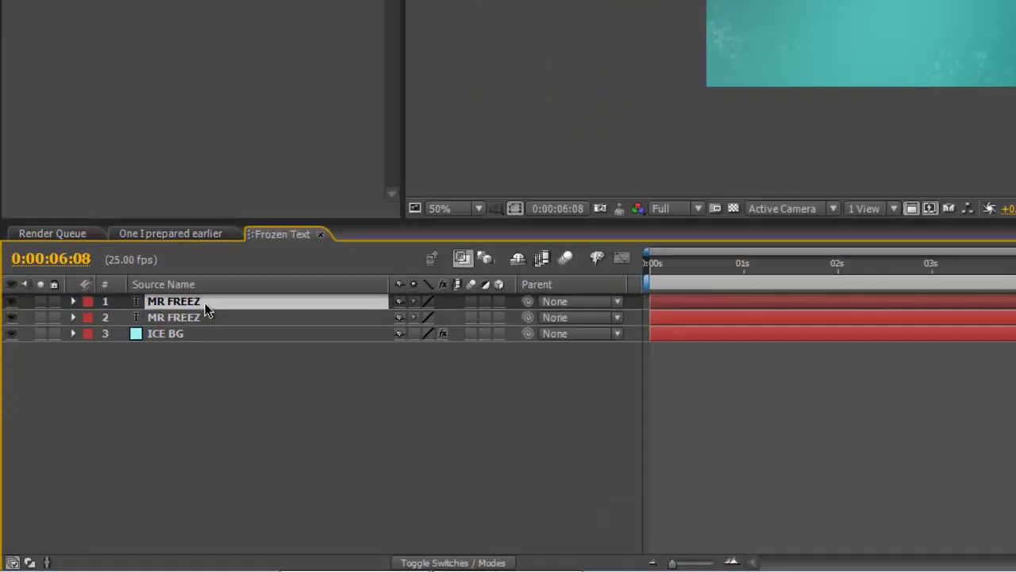
pyautogui.hotkey('ctrl', 'd')
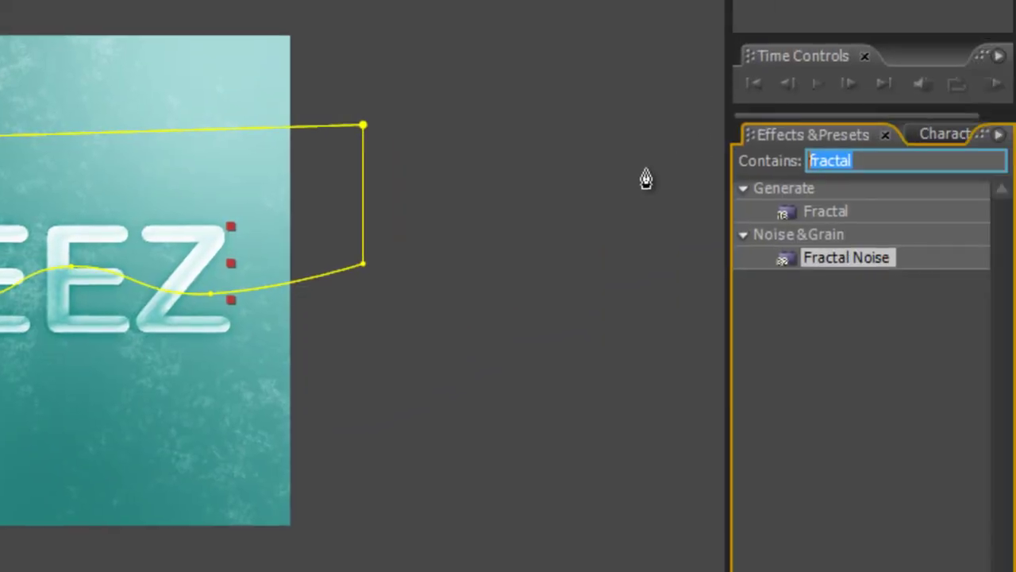
pyautogui.press('BackSpace')
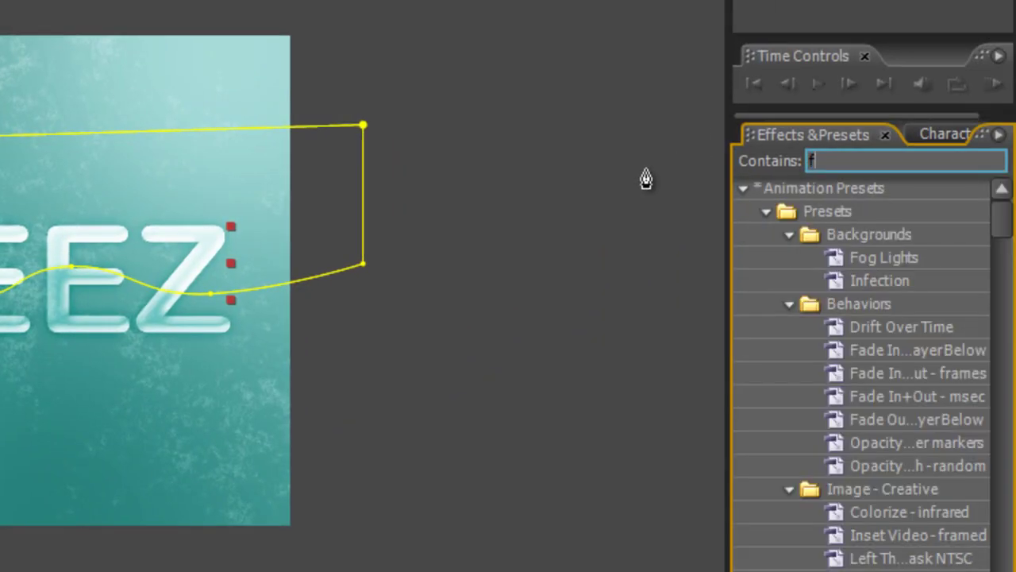
pyautogui.write('fast')
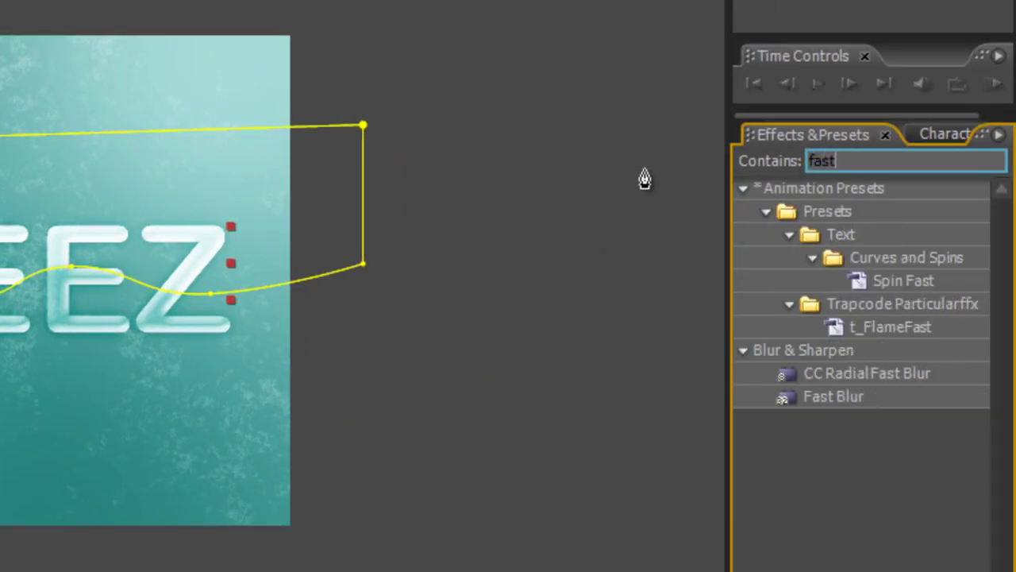
pyautogui.click(843, 397)
pyautogui.moveTo(933, 361); pyautogui.dragTo(0, 571)
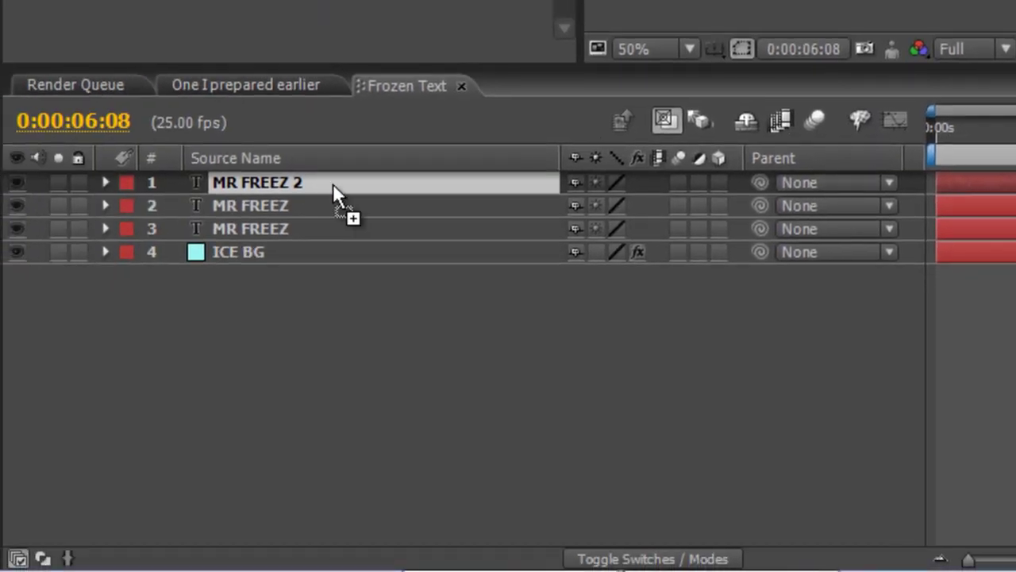
pyautogui.moveTo(333, 184); pyautogui.dragTo(331, 180)
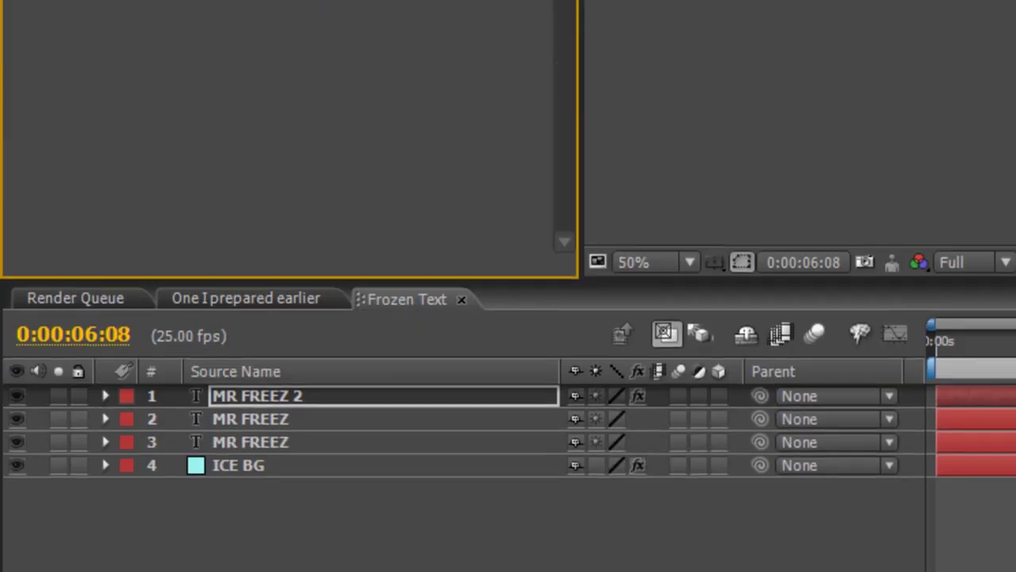
# - Set the Fast Blur Blurriness to 4.0
pyautogui.click(296, 104)
pyautogui.write('4')
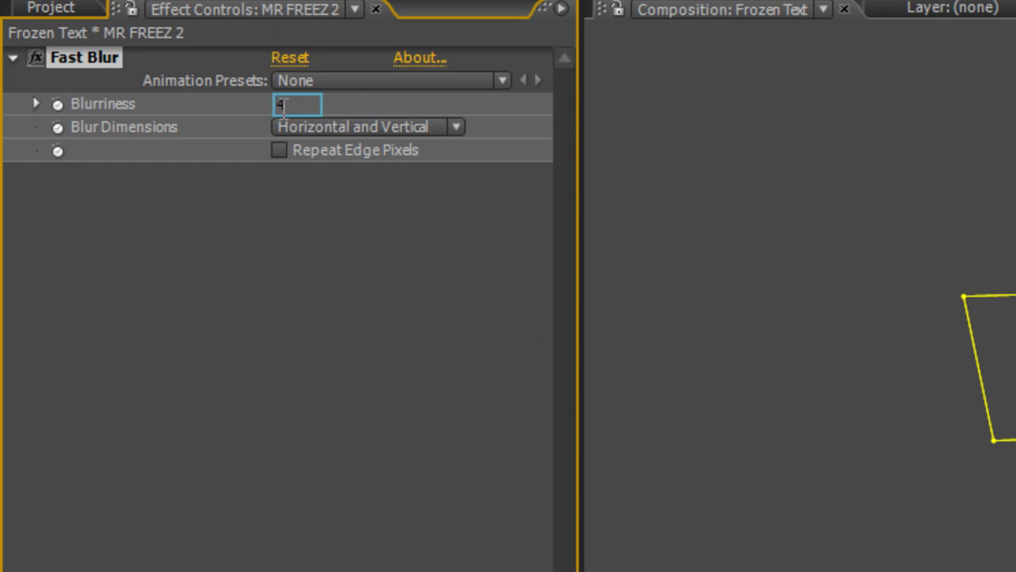
pyautogui.press('Return')
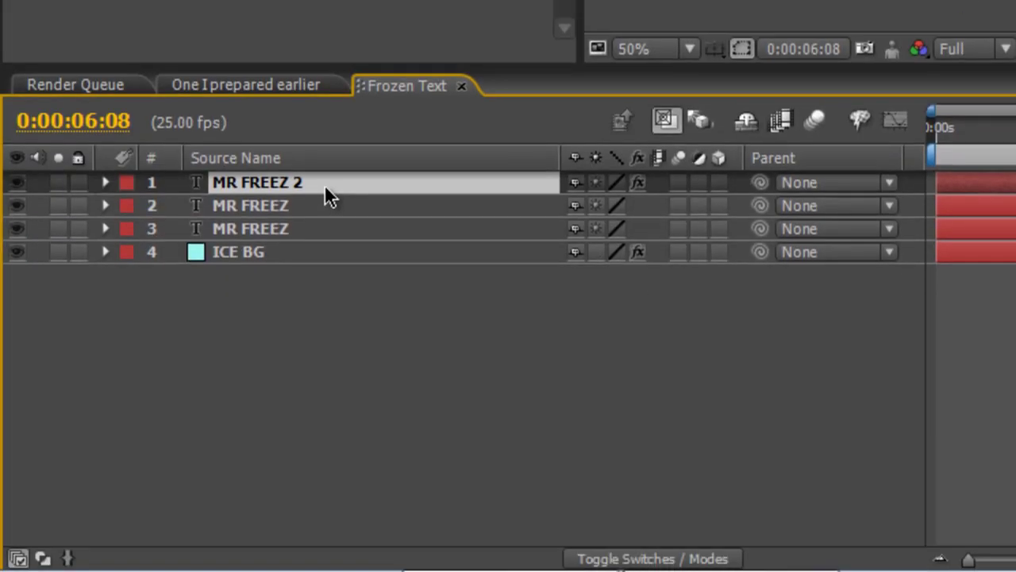
pyautogui.rightClick(325, 185)
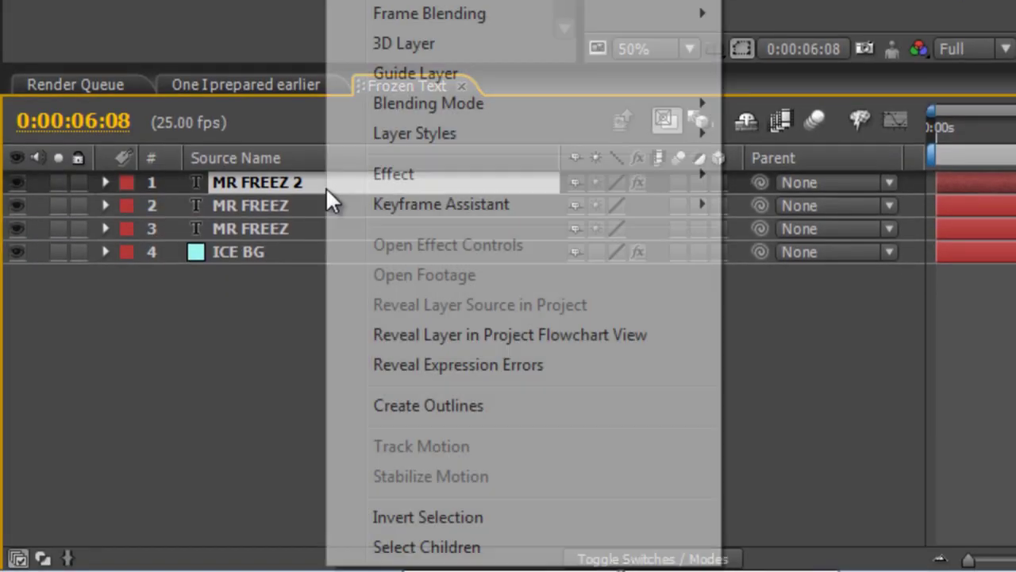
pyautogui.moveTo(458, 106)
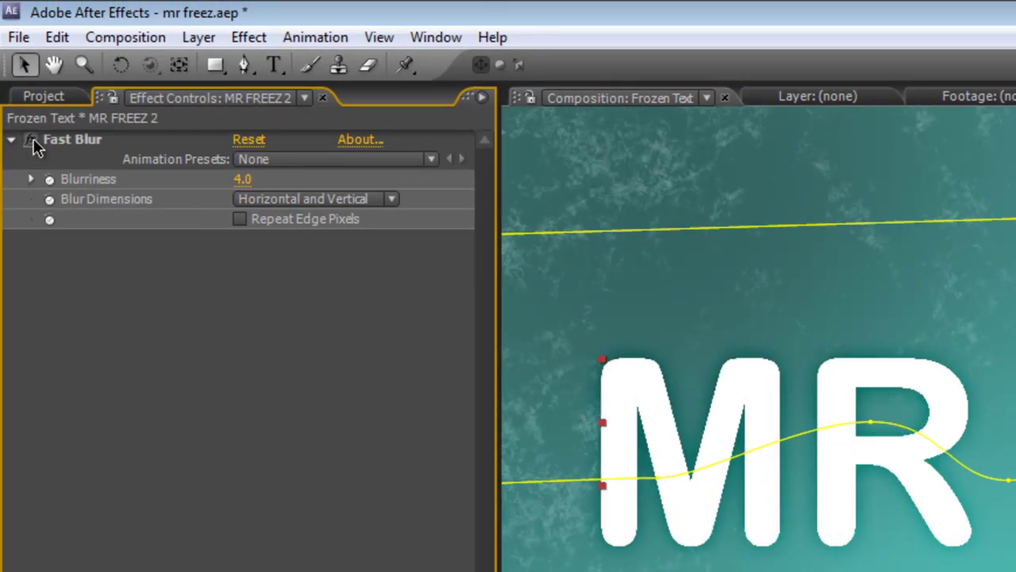
pyautogui.click(33, 142)
pyautogui.click(32, 142)
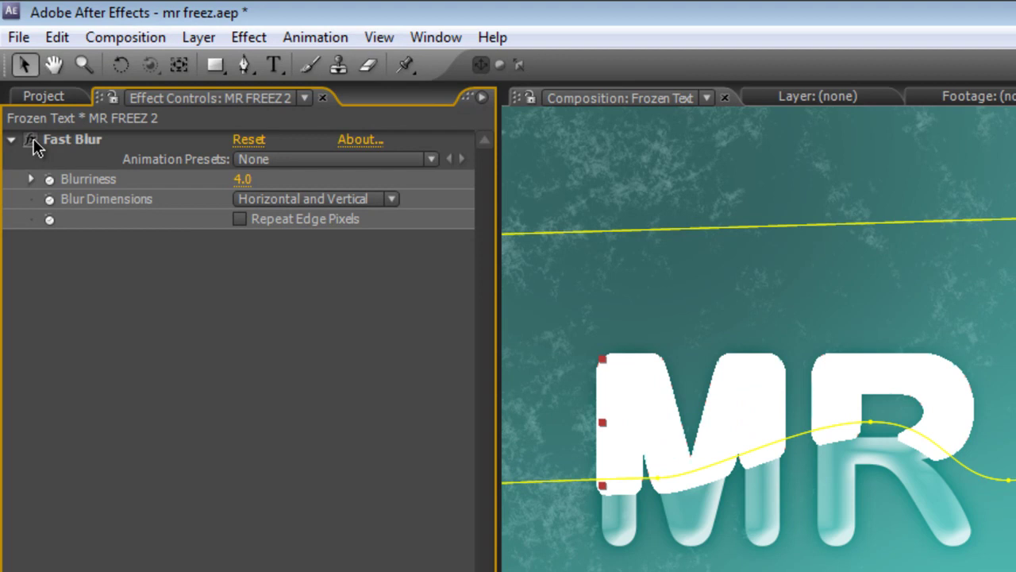
pyautogui.click(33, 142)
pyautogui.click(33, 142)
pyautogui.click(33, 142)
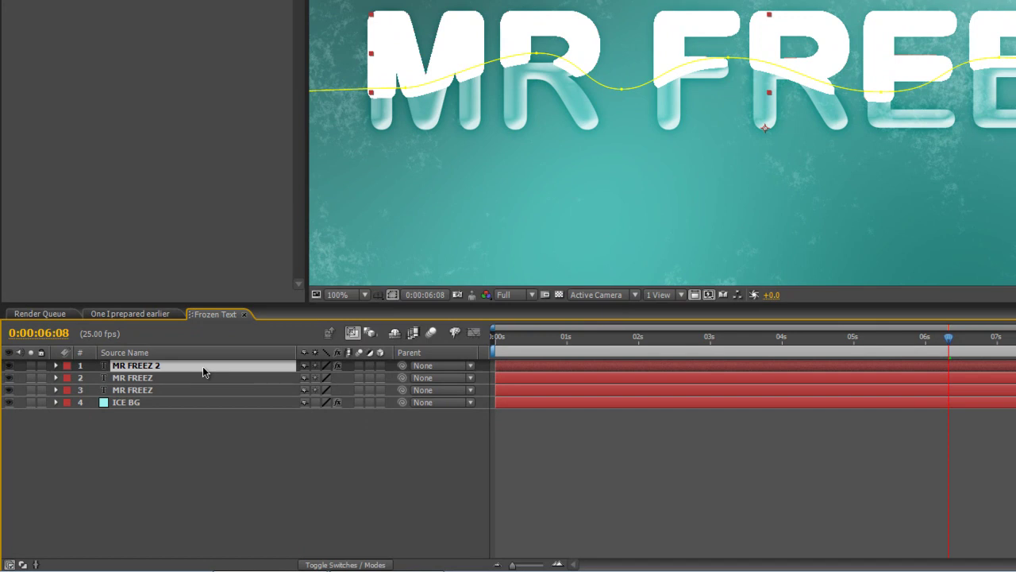
# - Reduce MR FREEZ 2's Opacity to 40%
pyautogui.press('t')
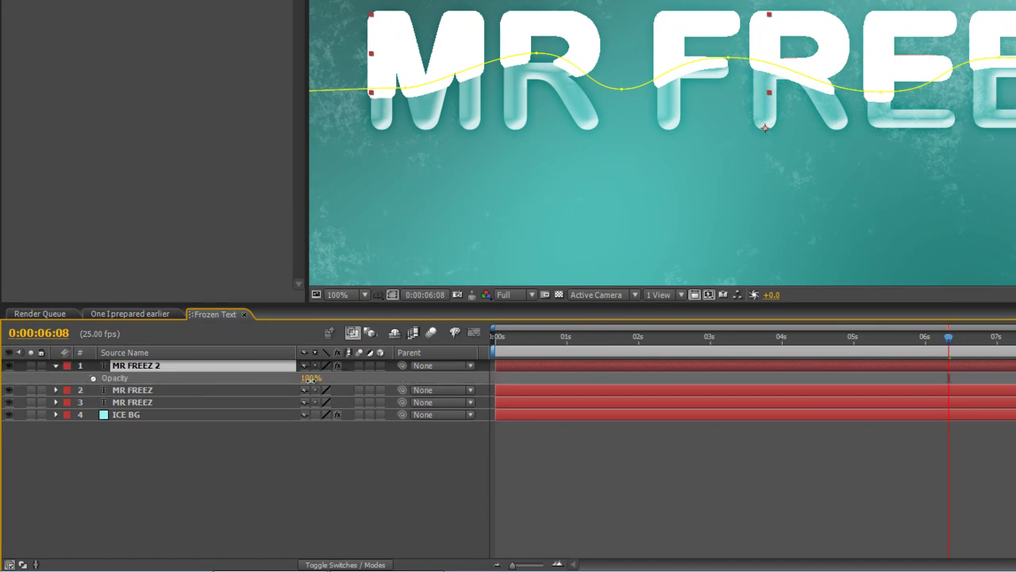
pyautogui.moveTo(311, 378); pyautogui.dragTo(269, 383)
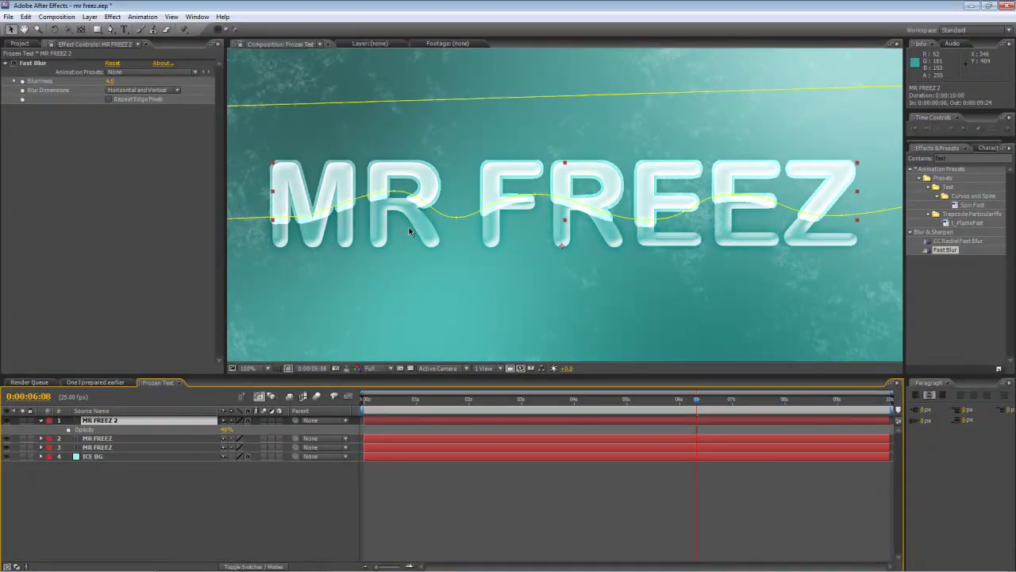
# - At 1 second, set a Mask Expansion keyframe on MR FREEZ 2's Mask 1
pyautogui.click(416, 402)
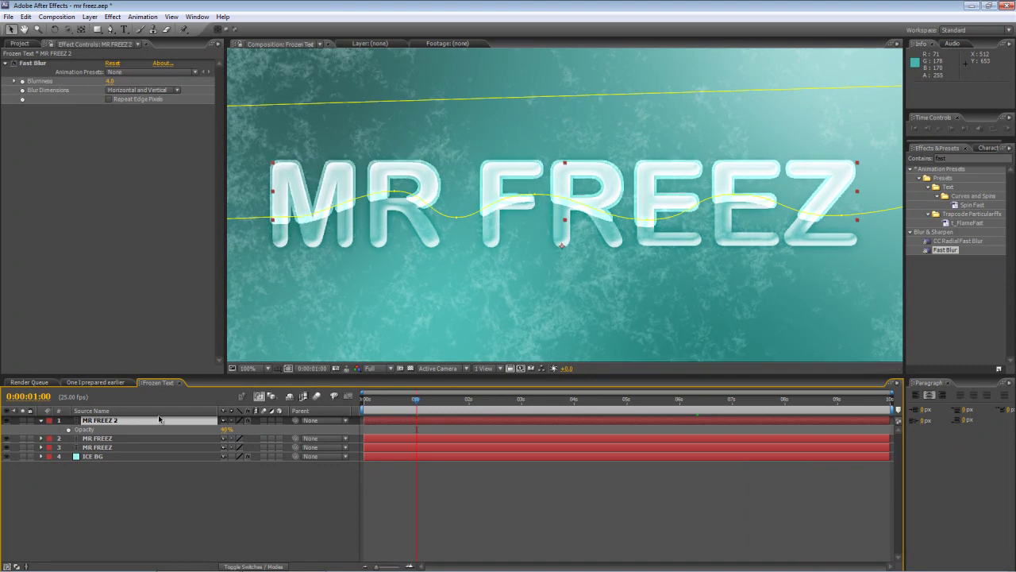
pyautogui.click(40, 421)
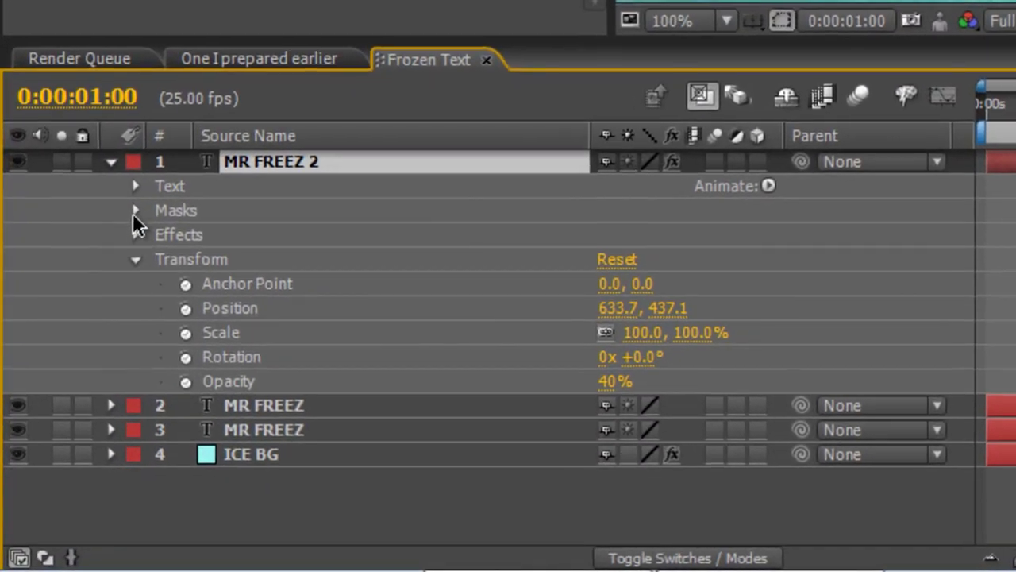
pyautogui.click(50, 438)
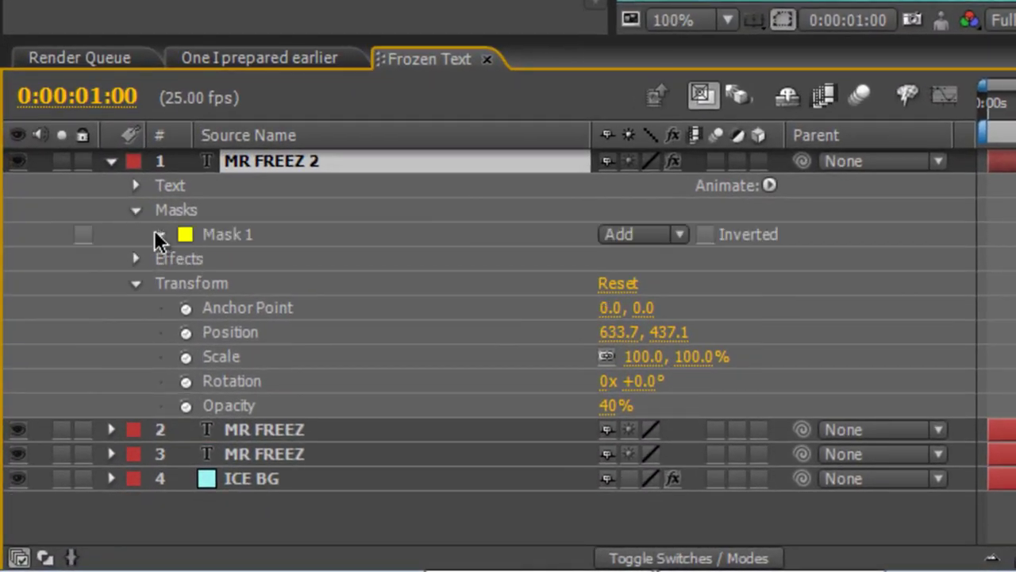
pyautogui.click(159, 236)
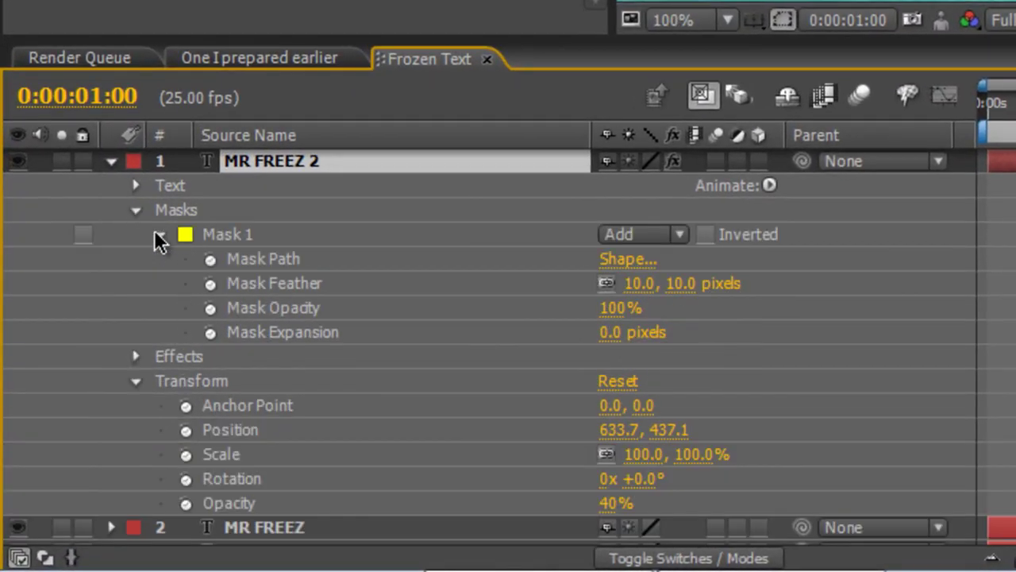
pyautogui.click(210, 332)
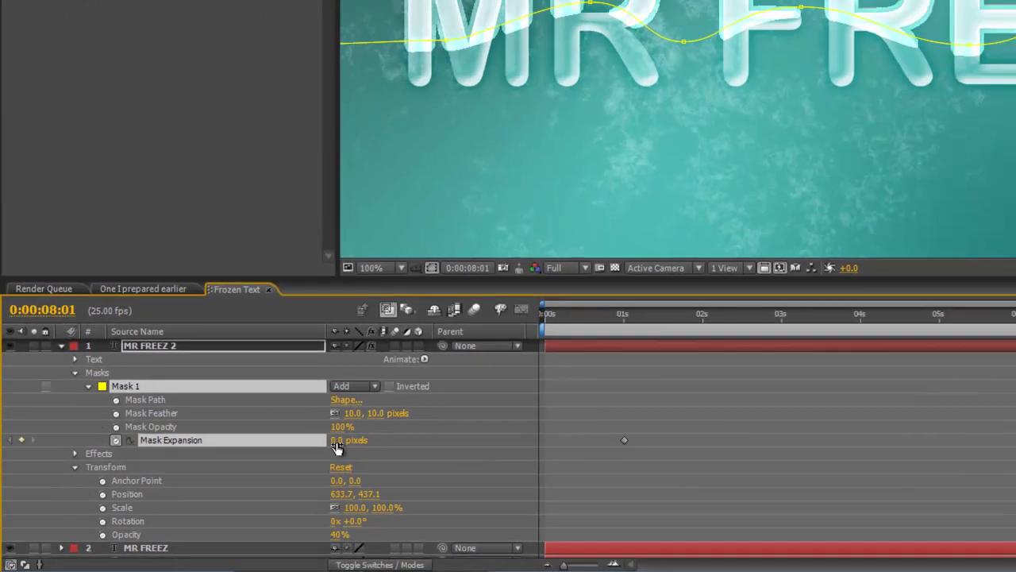
# - Scrub Mask Expansion up to 91 pixels, then set the first keyframe to -66 pixels
pyautogui.moveTo(545, 369); pyautogui.dragTo(589, 358)
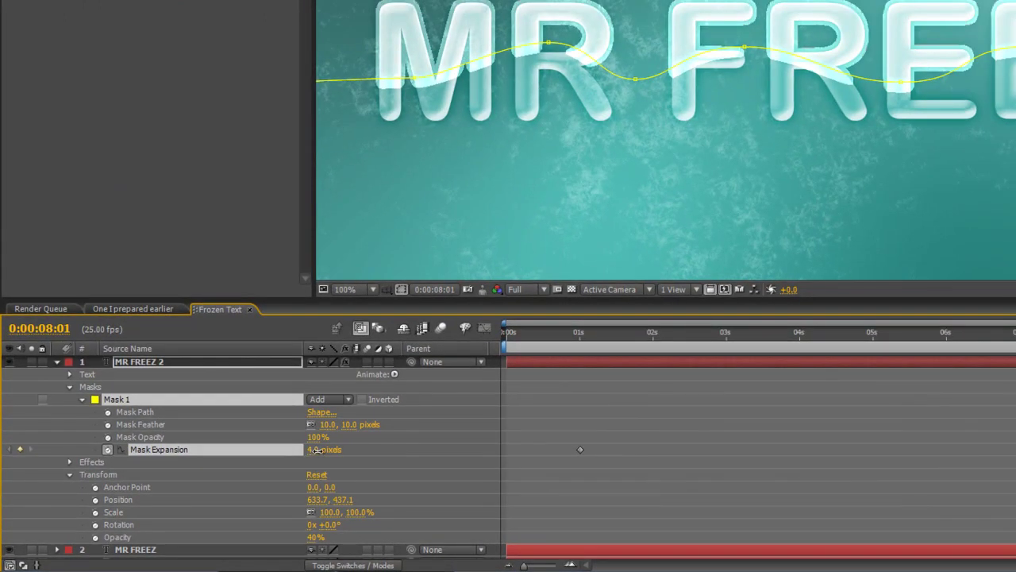
pyautogui.moveTo(340, 449); pyautogui.dragTo(371, 442)
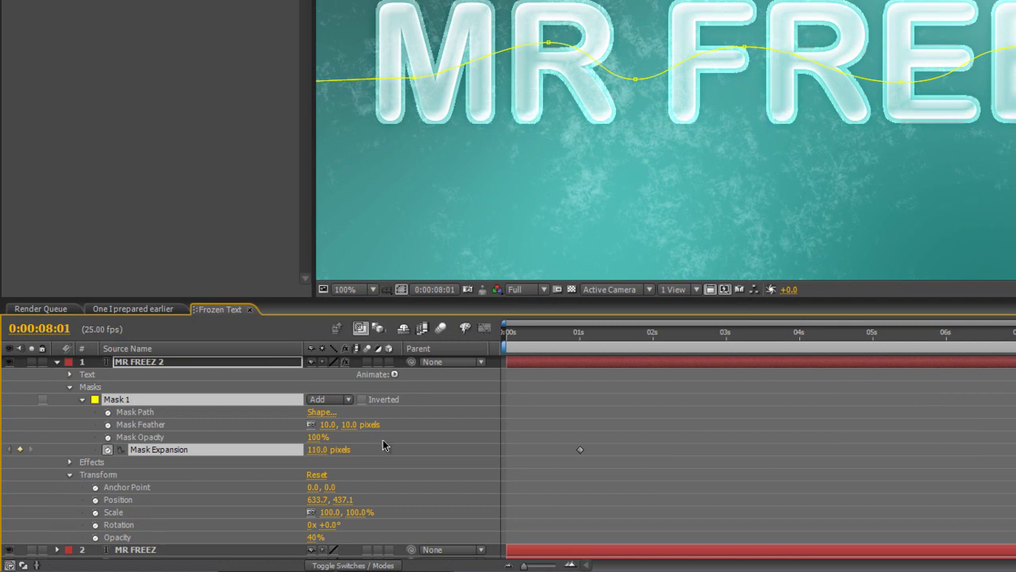
pyautogui.click(10, 449)
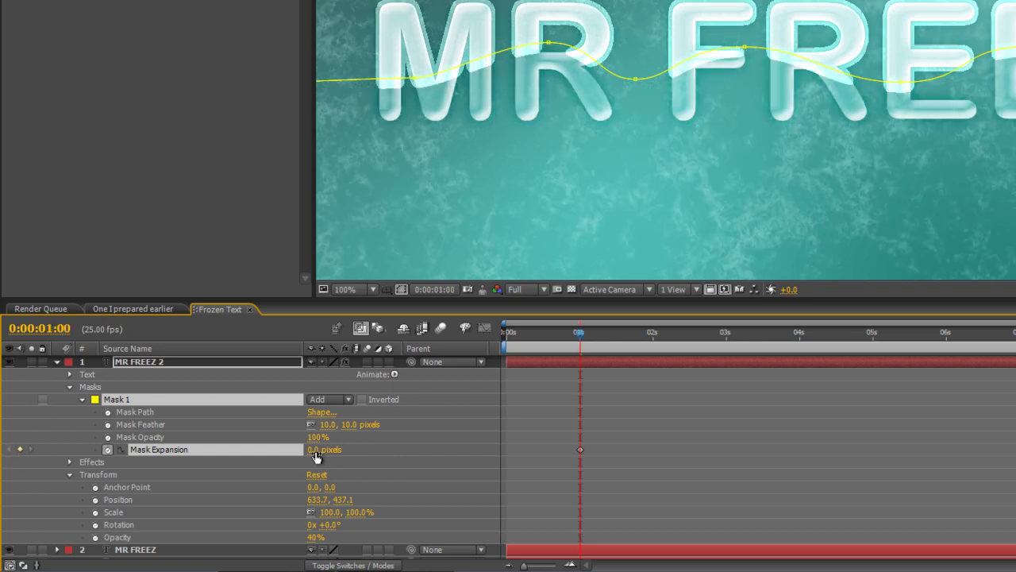
pyautogui.moveTo(311, 449); pyautogui.dragTo(229, 450)
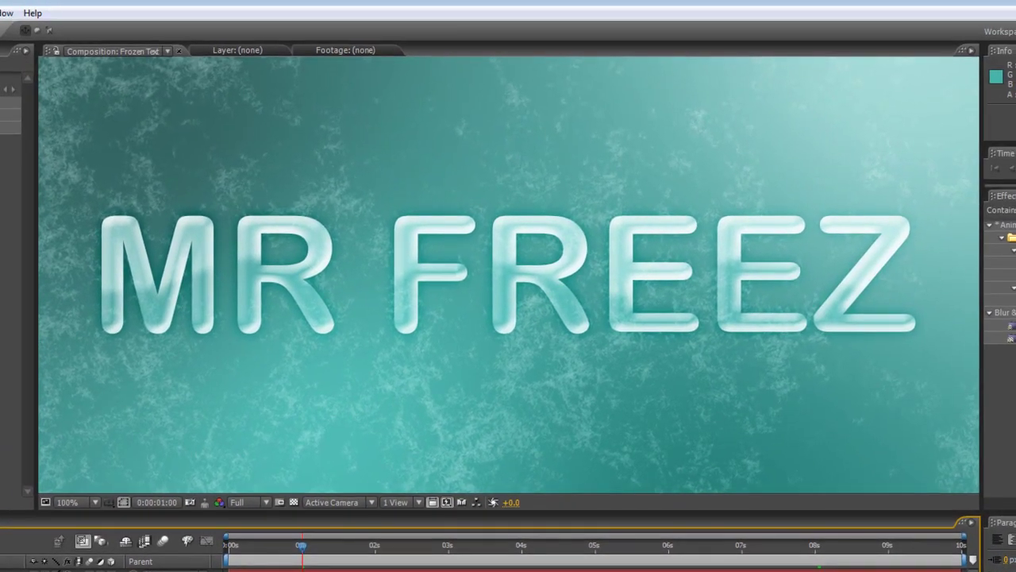
# - Scrub the timeline from the start to near the end to watch the frost spread
pyautogui.press('Home')
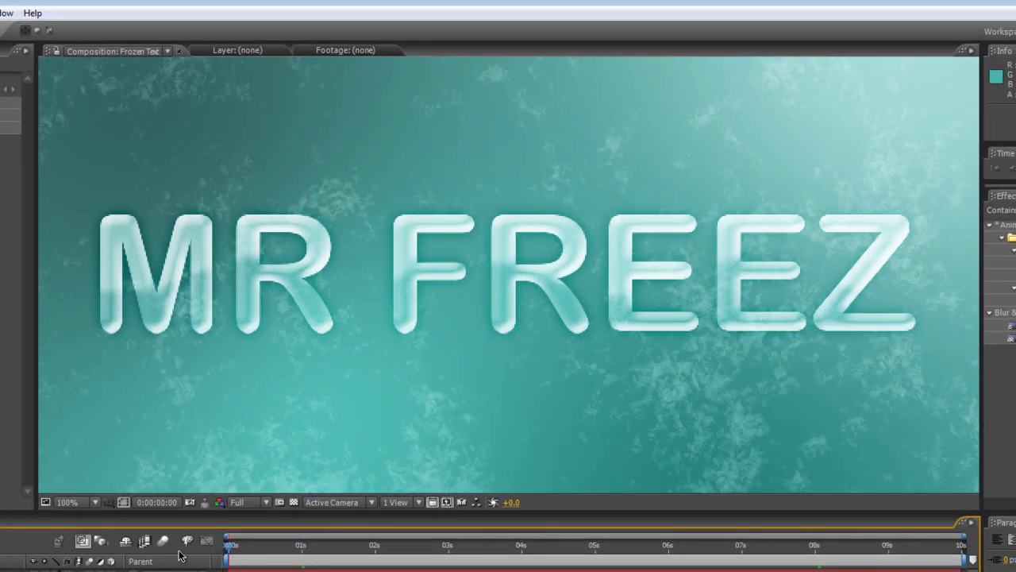
pyautogui.moveTo(231, 548); pyautogui.dragTo(851, 547)
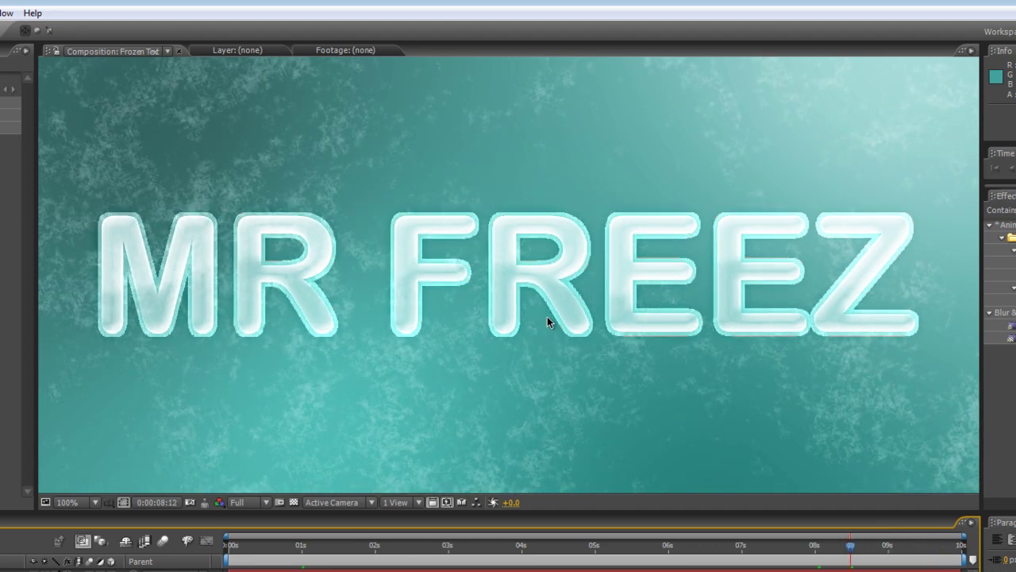
pyautogui.scroll(-2, 548, 316)
pyautogui.moveTo(317, 549); pyautogui.dragTo(553, 558)
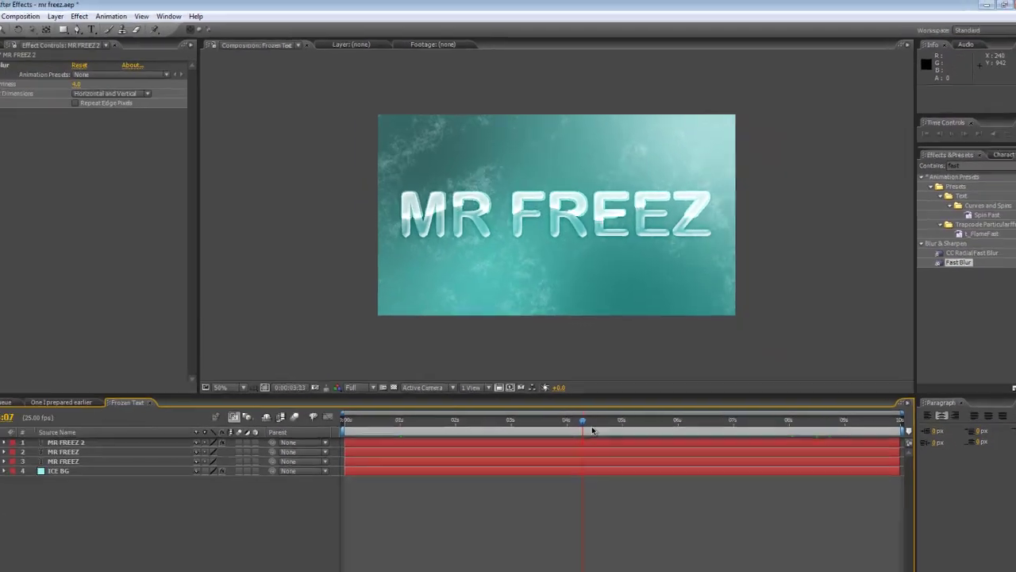
pyautogui.moveTo(591, 429); pyautogui.dragTo(873, 421)
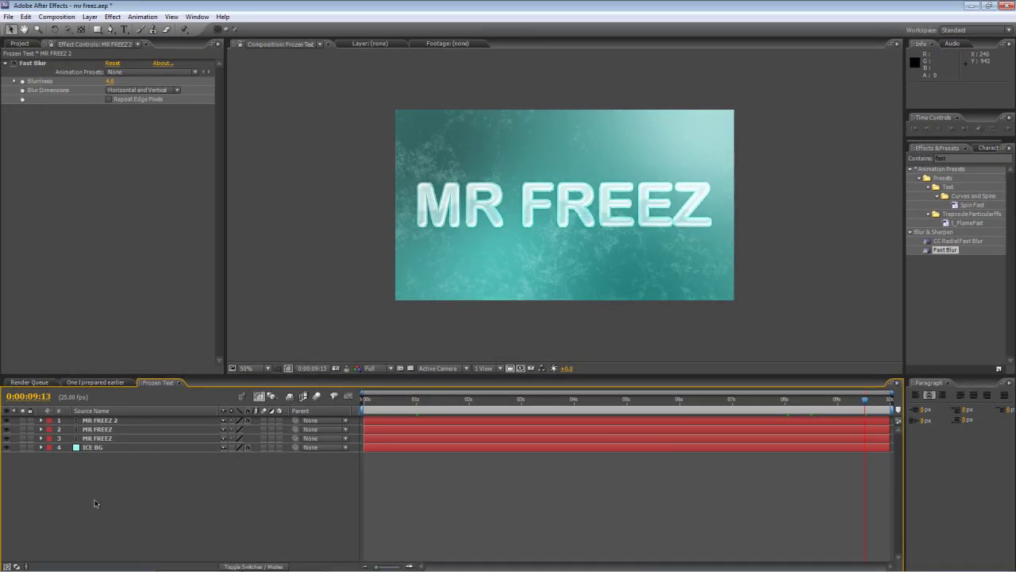
# - Add a new adjustment layer and apply the Curves effect to it
pyautogui.rightClick(107, 476)
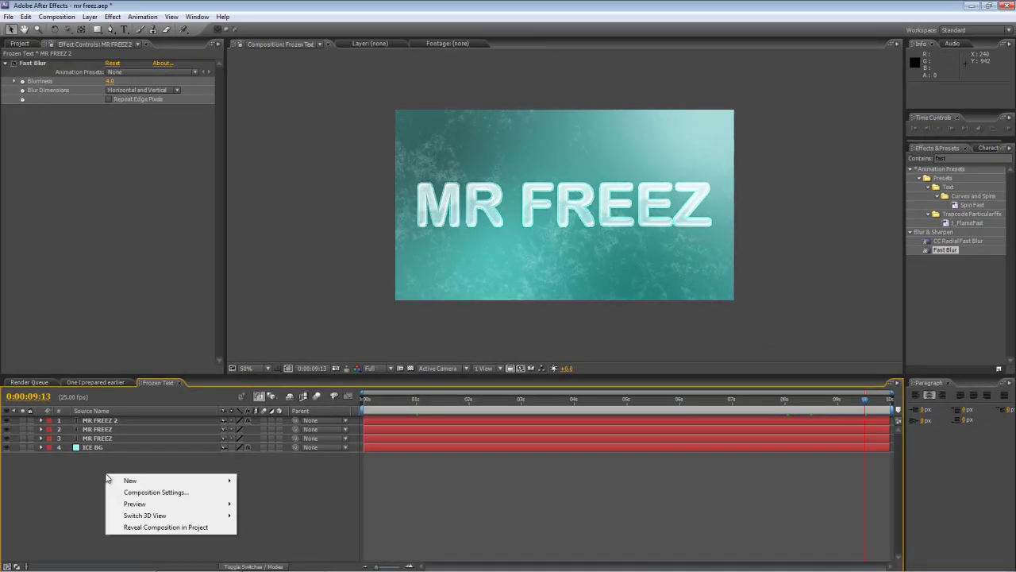
pyautogui.moveTo(131, 481)
pyautogui.click(297, 470)
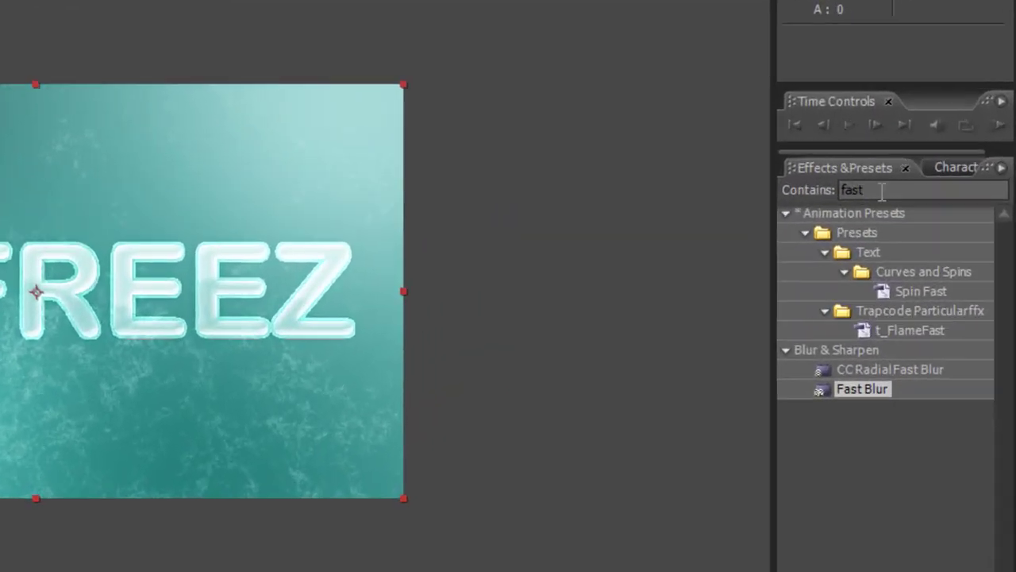
pyautogui.click(937, 158)
pyautogui.write('curves')
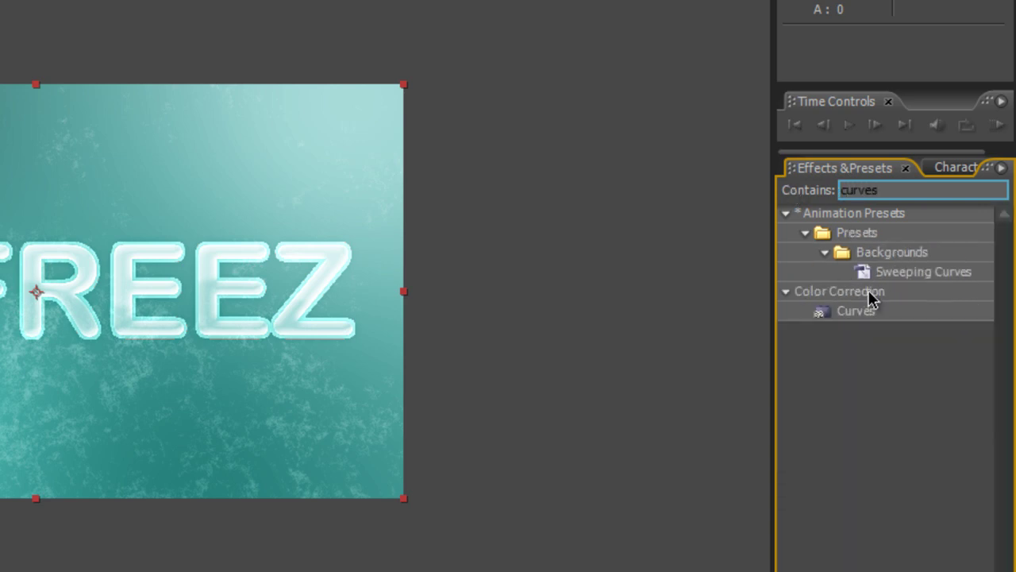
pyautogui.moveTo(856, 310); pyautogui.dragTo(0, 571)
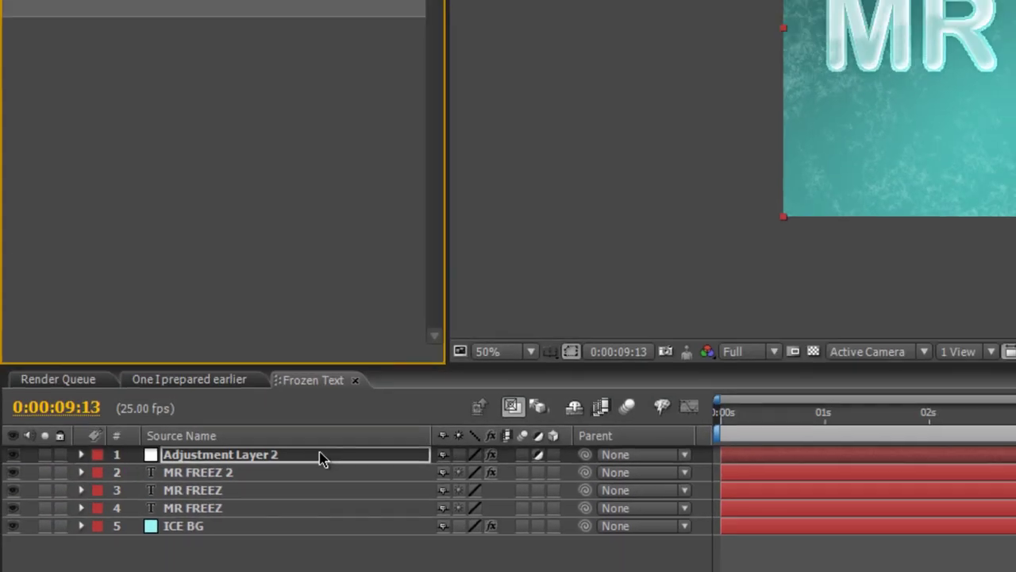
pyautogui.moveTo(321, 459); pyautogui.dragTo(322, 459)
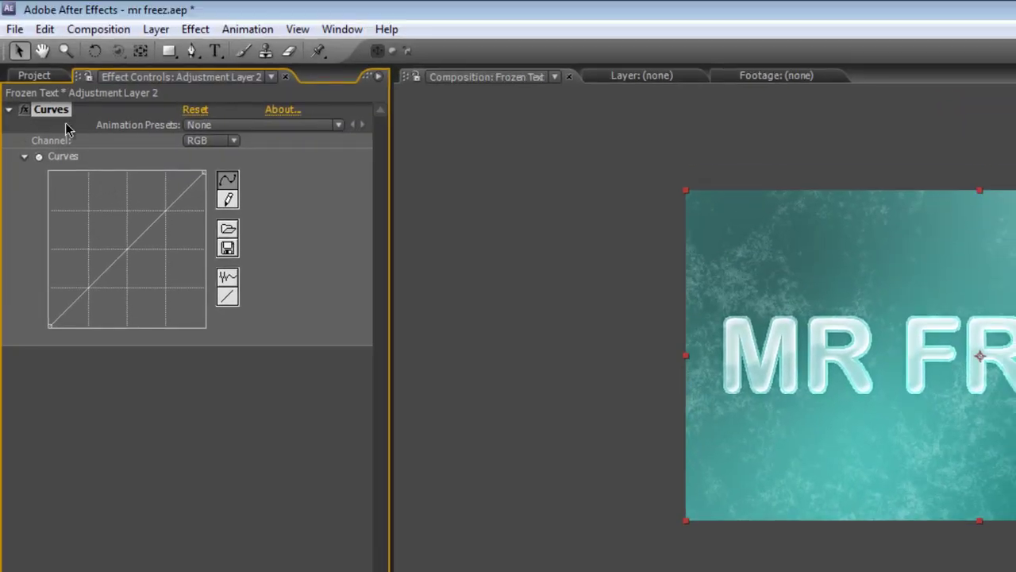
# - Shape the RGB curve into an S-curve with brighter highlights and adjusted shadows
pyautogui.moveTo(162, 215); pyautogui.dragTo(164, 223)
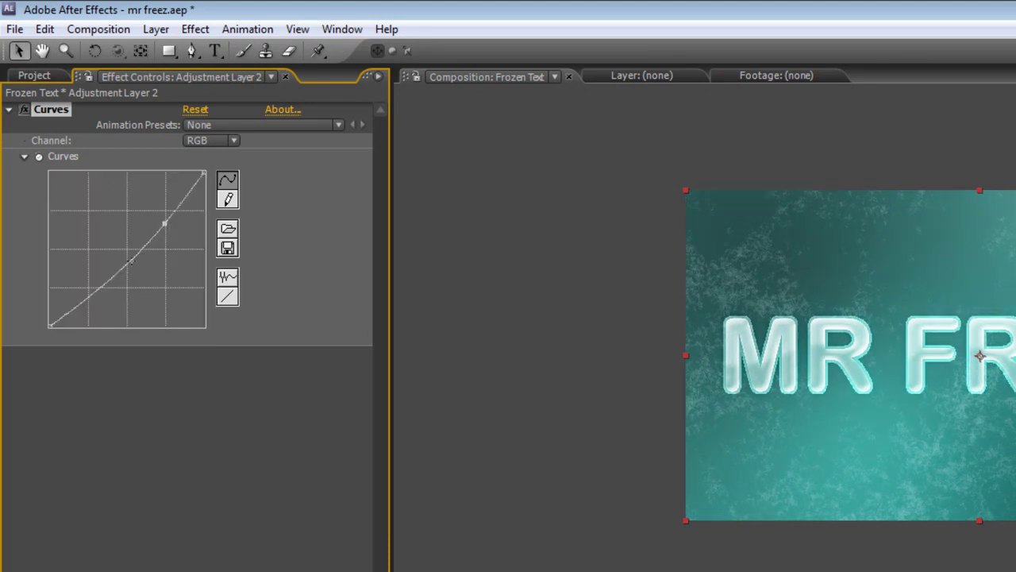
pyautogui.moveTo(110, 277); pyautogui.dragTo(104, 269)
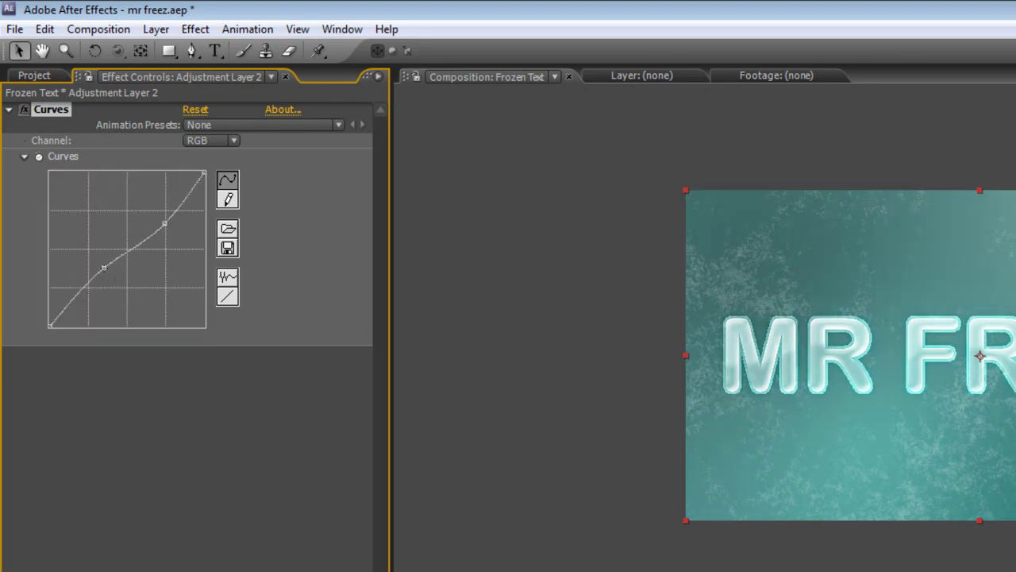
pyautogui.moveTo(165, 226); pyautogui.dragTo(155, 210)
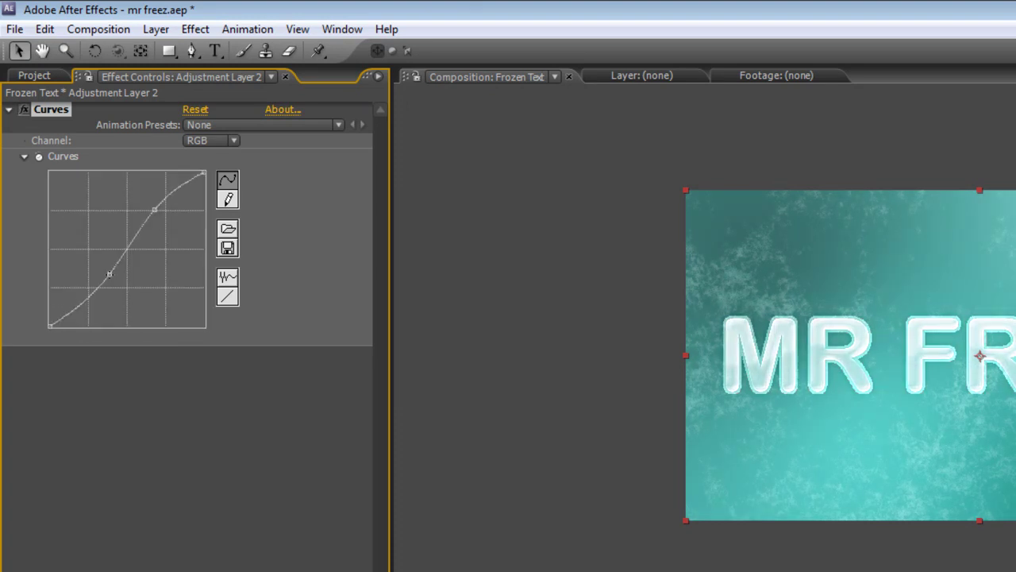
pyautogui.moveTo(112, 274); pyautogui.dragTo(104, 260)
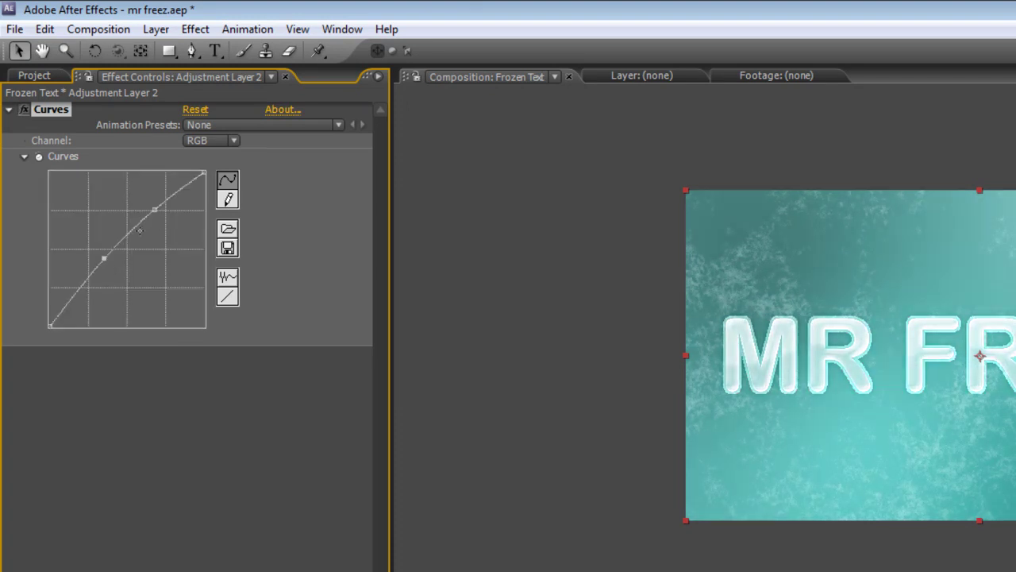
pyautogui.moveTo(155, 209); pyautogui.dragTo(150, 200)
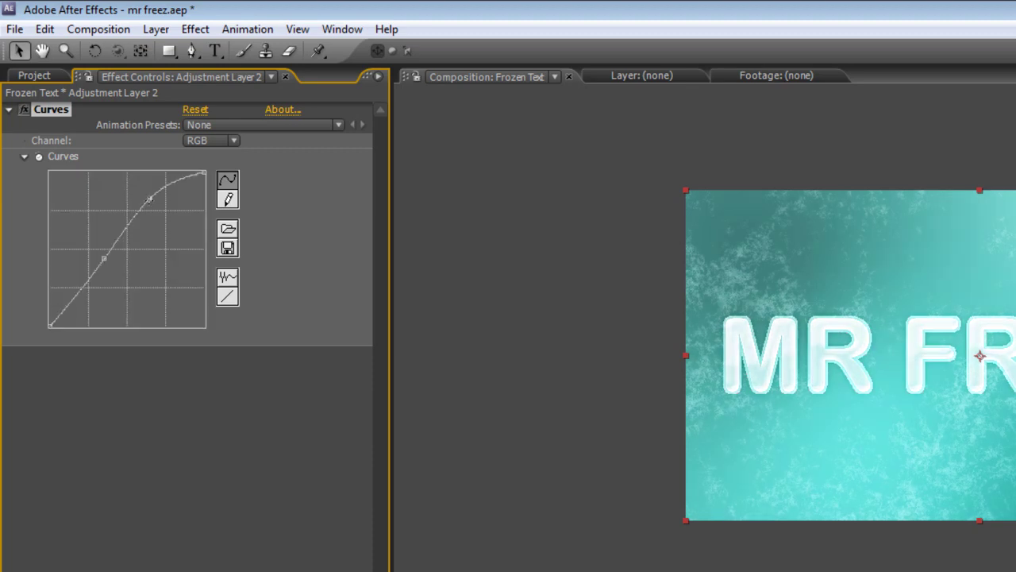
pyautogui.moveTo(104, 267); pyautogui.dragTo(109, 266)
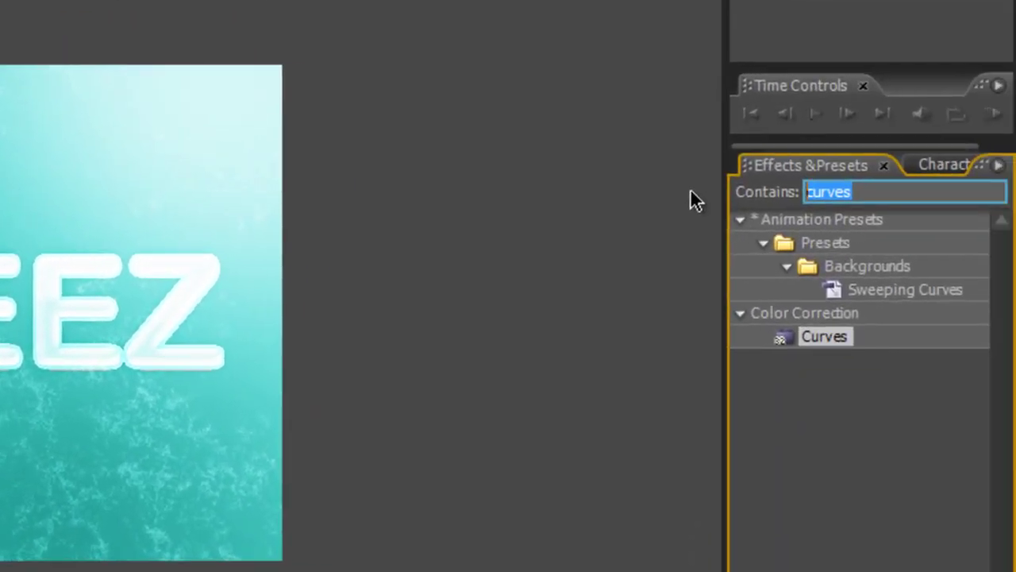
# - Apply CC Snow to Adjustment Layer 2, solo it, and set Speed, Amplitude and Frequency to 0
pyautogui.write('cc snow')
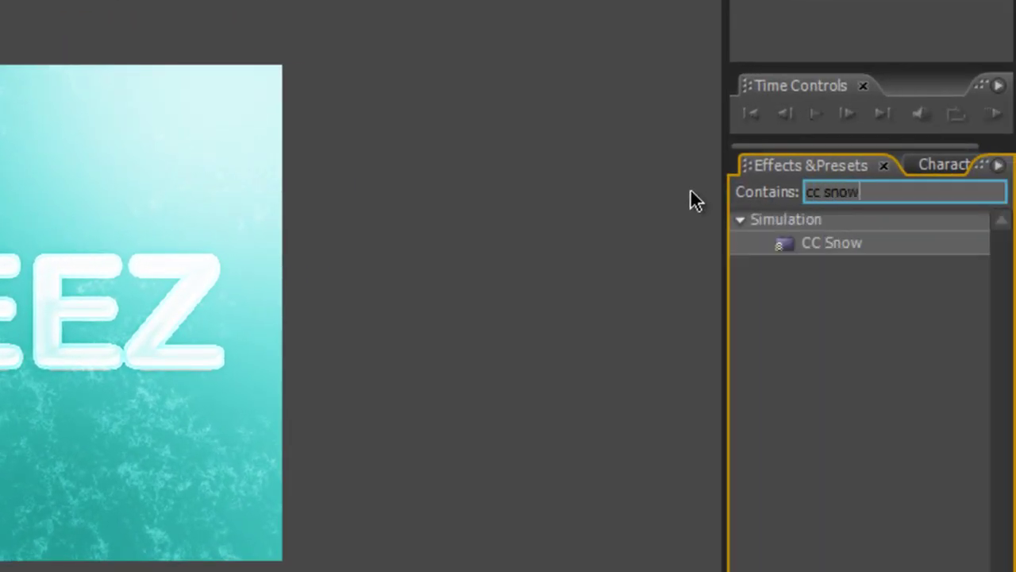
pyautogui.moveTo(836, 242); pyautogui.dragTo(436, 177)
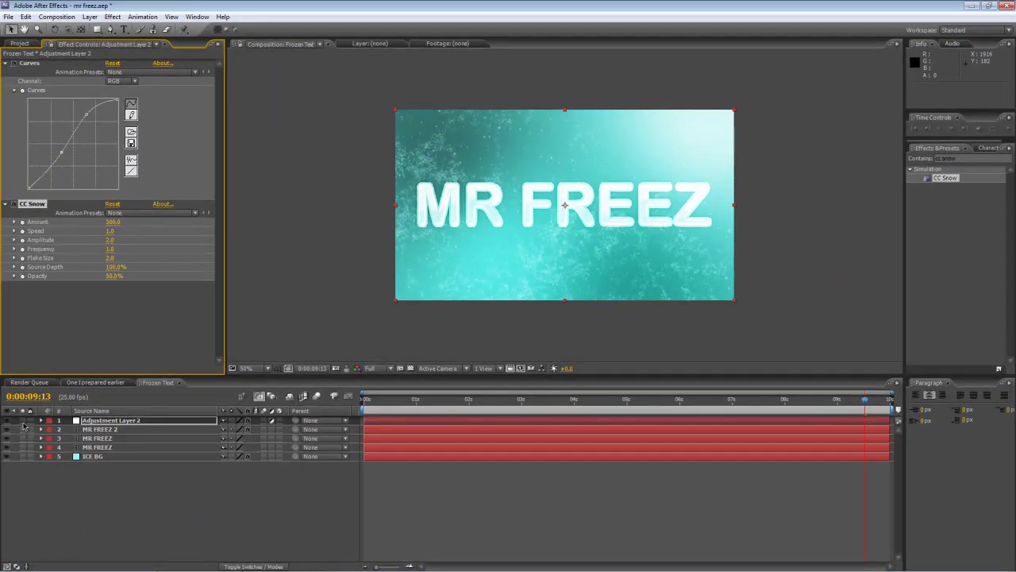
pyautogui.click(23, 421)
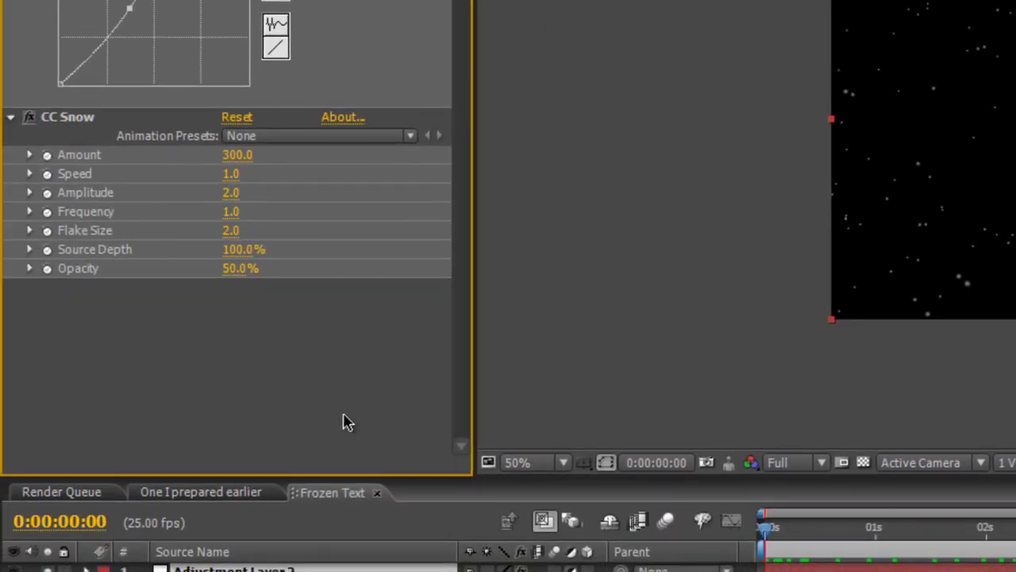
pyautogui.click(231, 173)
pyautogui.press('Return')
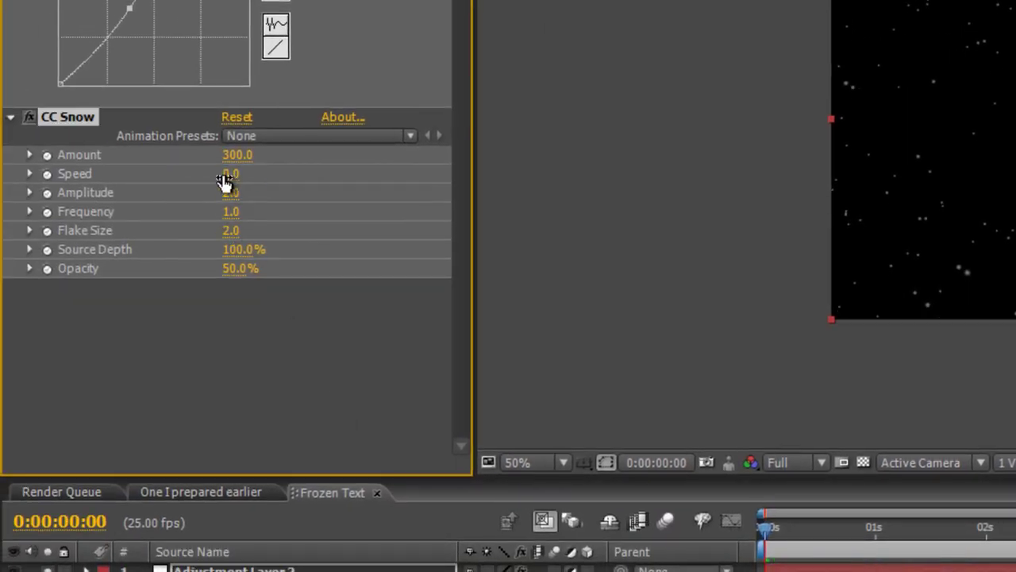
pyautogui.click(232, 193)
pyautogui.press('Return')
pyautogui.click(228, 212)
pyautogui.press('Return')
# - Set CC Snow Flake Size to 2.9 and Amount to 600, then unsolo the layer
pyautogui.click(286, 334)
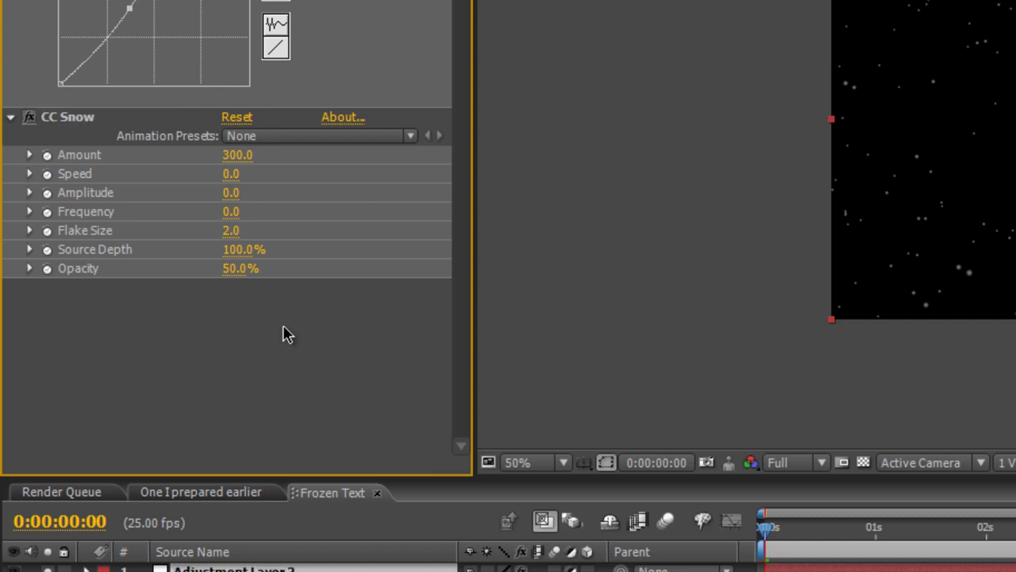
pyautogui.moveTo(228, 229); pyautogui.dragTo(242, 228)
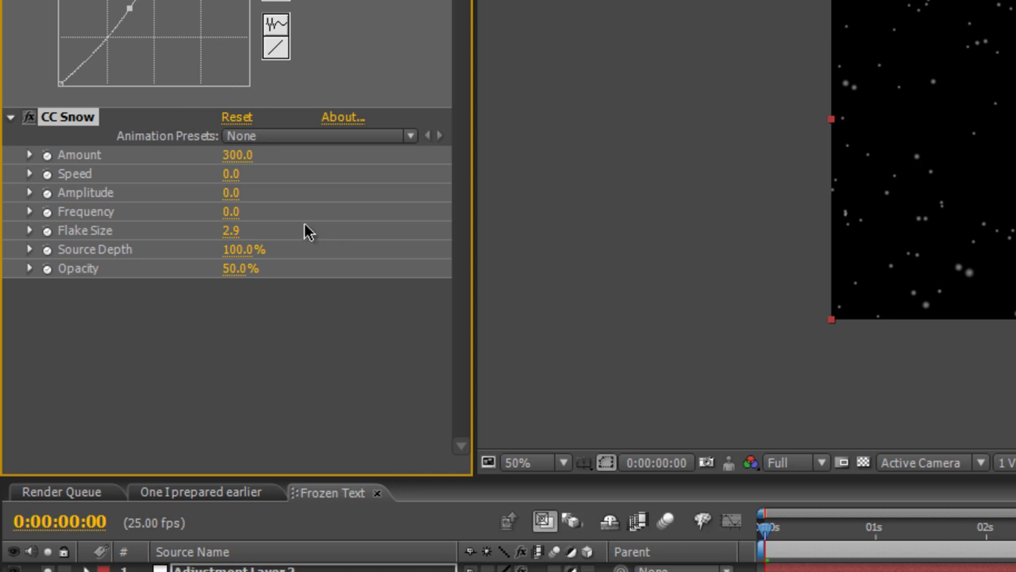
pyautogui.moveTo(243, 154); pyautogui.dragTo(254, 153)
pyautogui.click(231, 569)
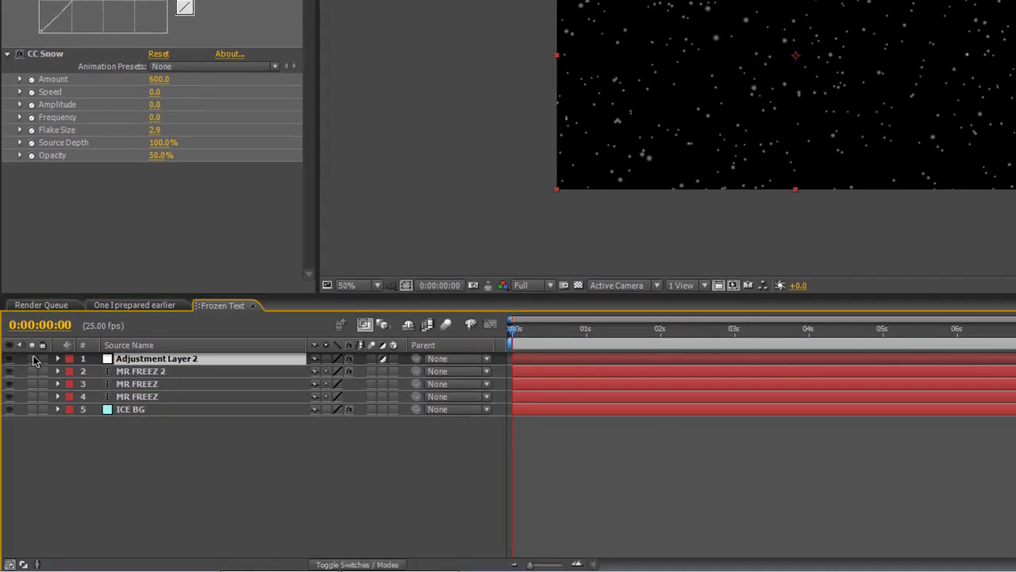
pyautogui.click(32, 358)
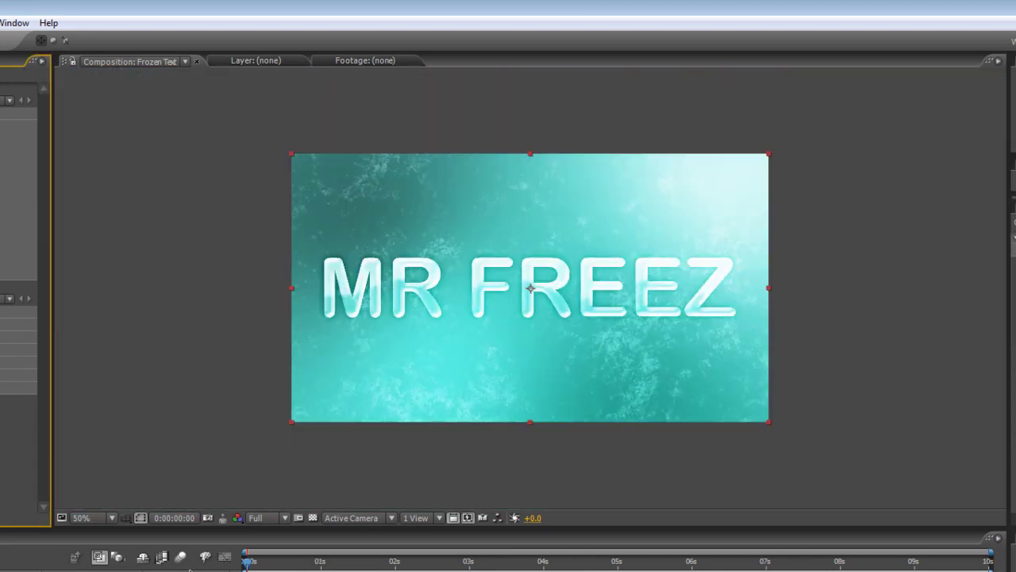
# - Fit the Frozen Text composition to the viewer to review the finished title
pyautogui.click(189, 569)
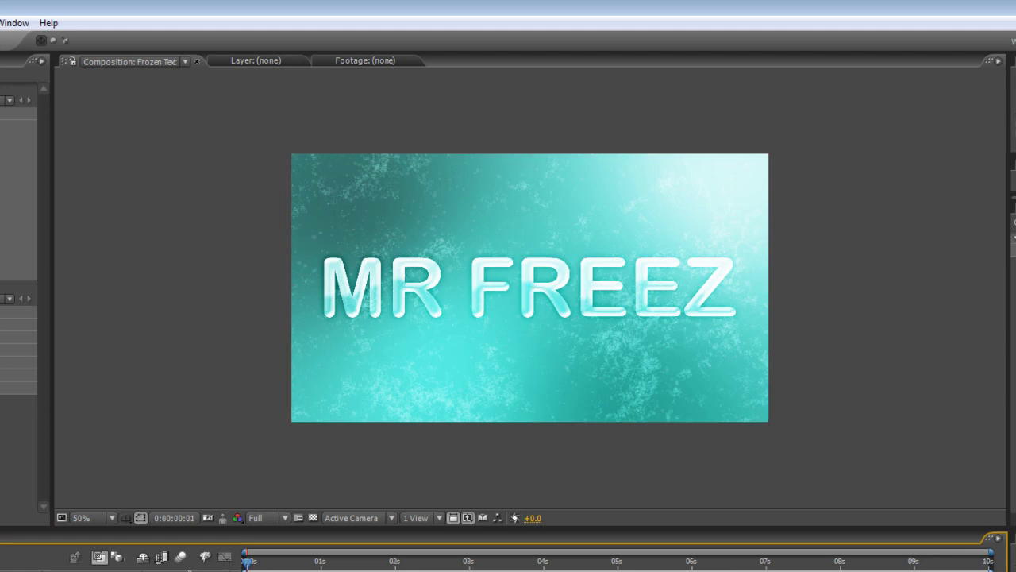
pyautogui.hotkey('shift', '/')
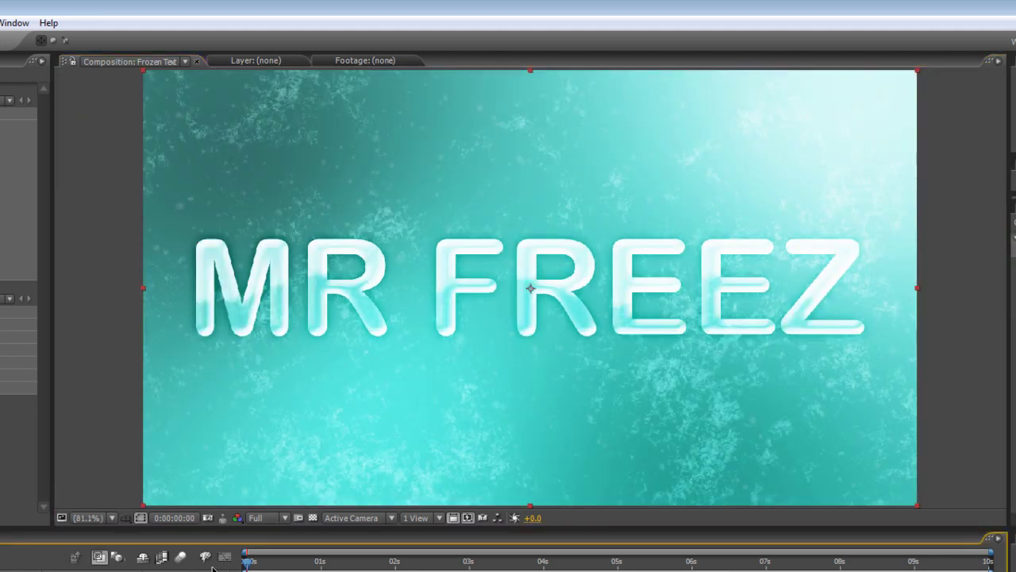